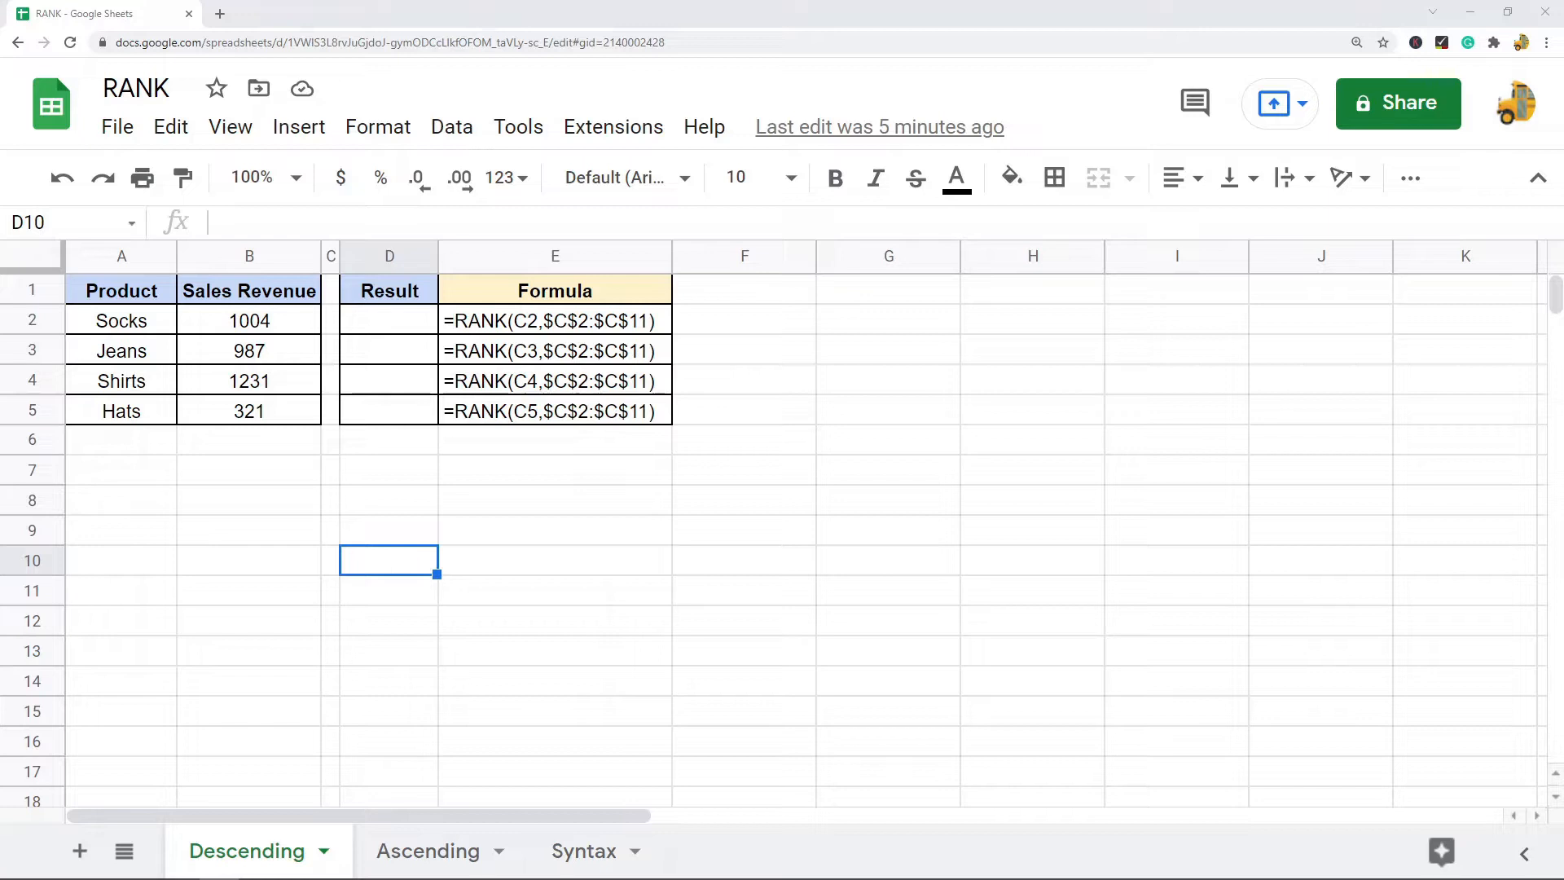
Step: Review the RANK syntax and its value, data and is_ascending argument descriptions on the Syntax sheet
click(575, 848)
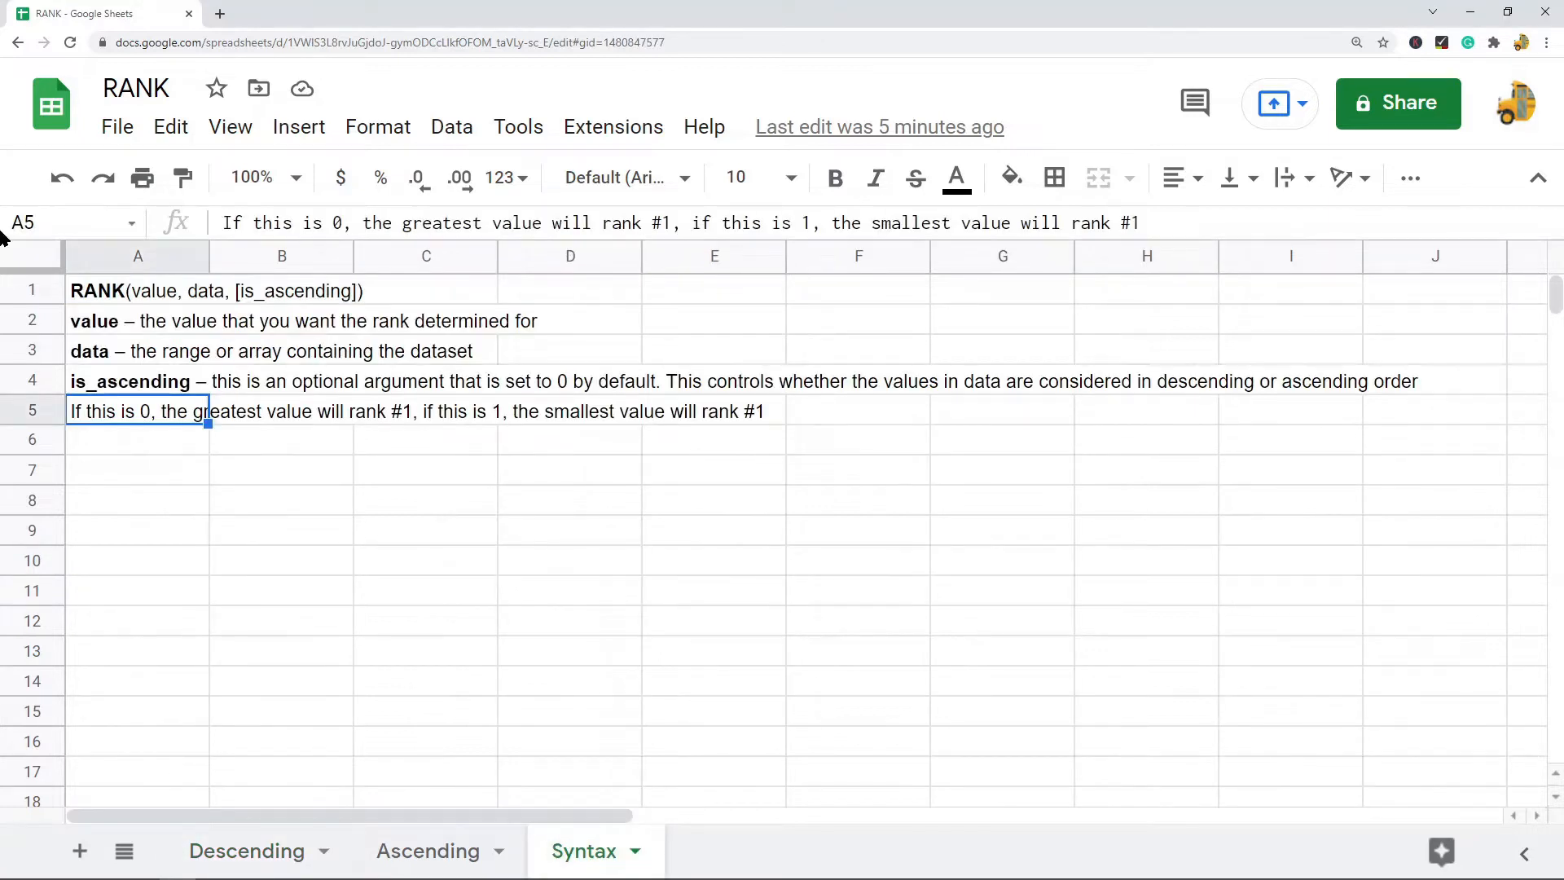
click(122, 298)
drag(122, 298, 128, 408)
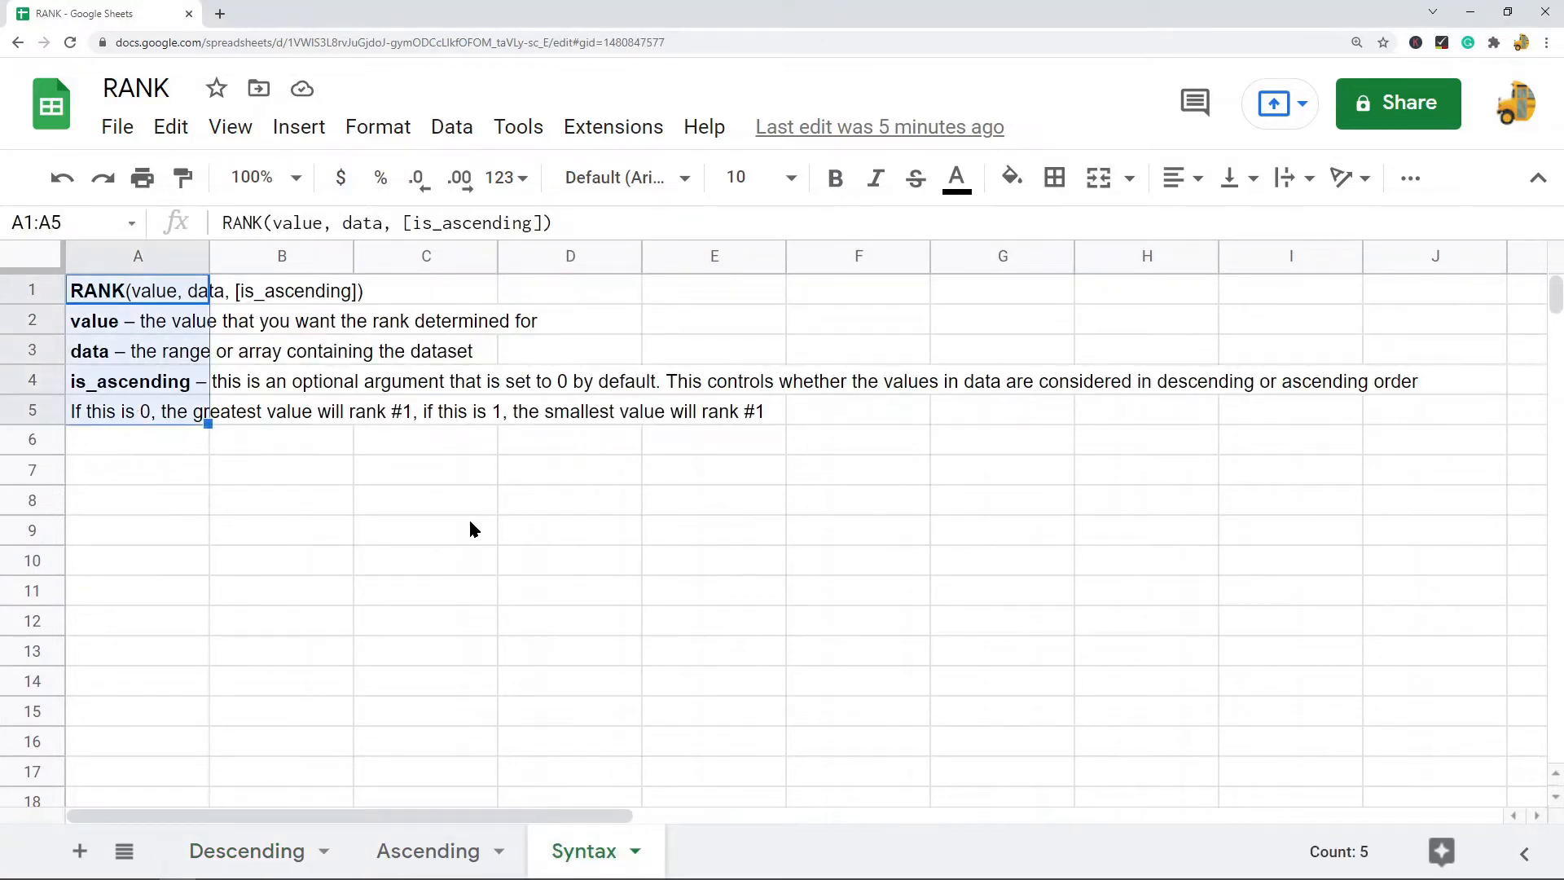
click(215, 563)
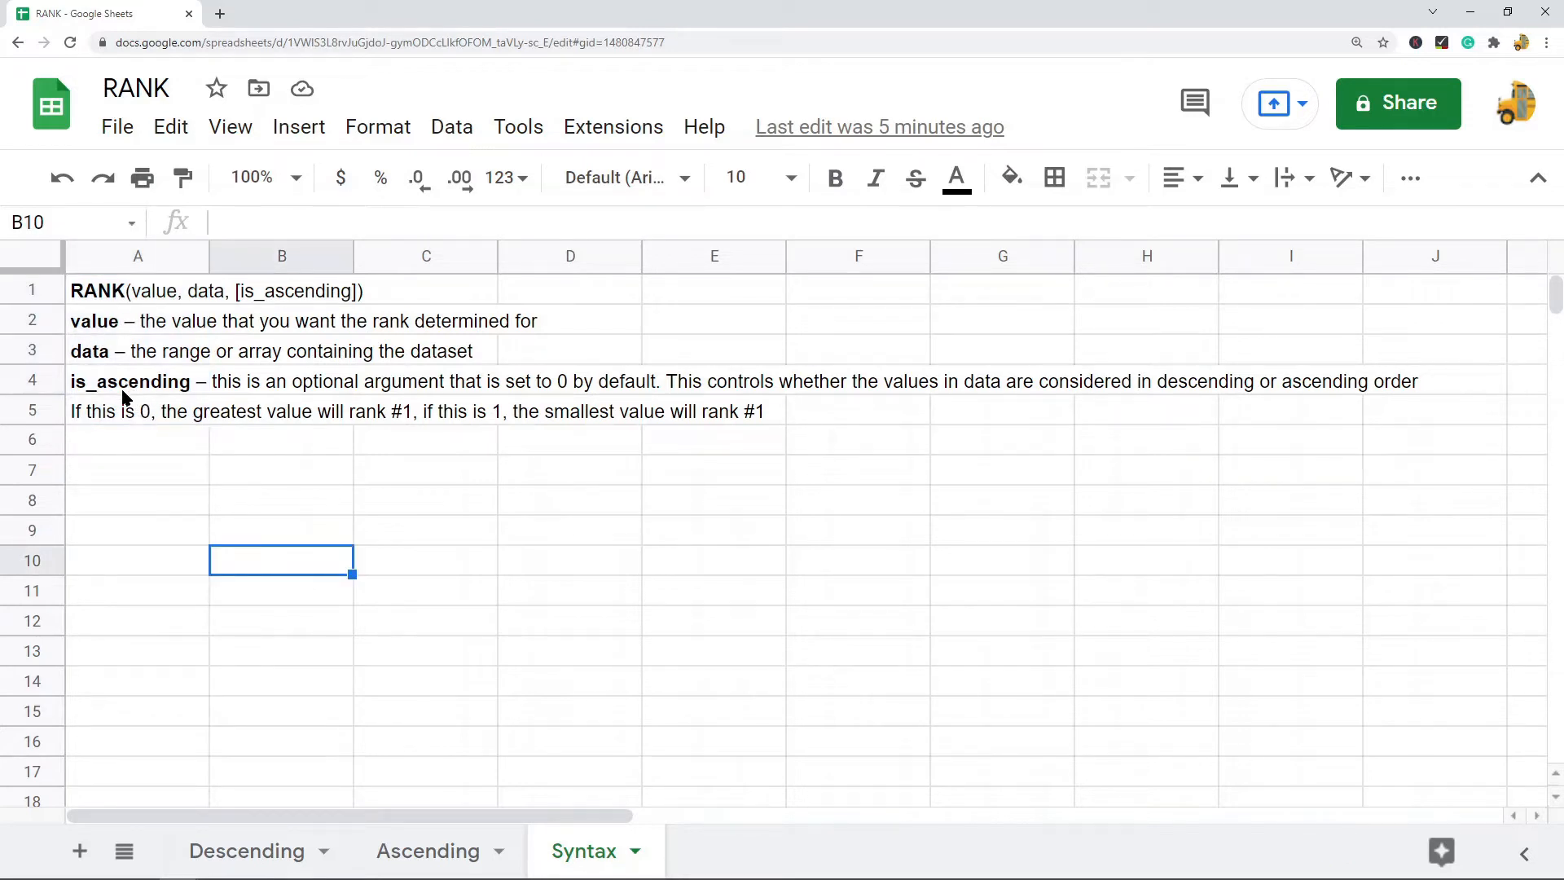
click(93, 325)
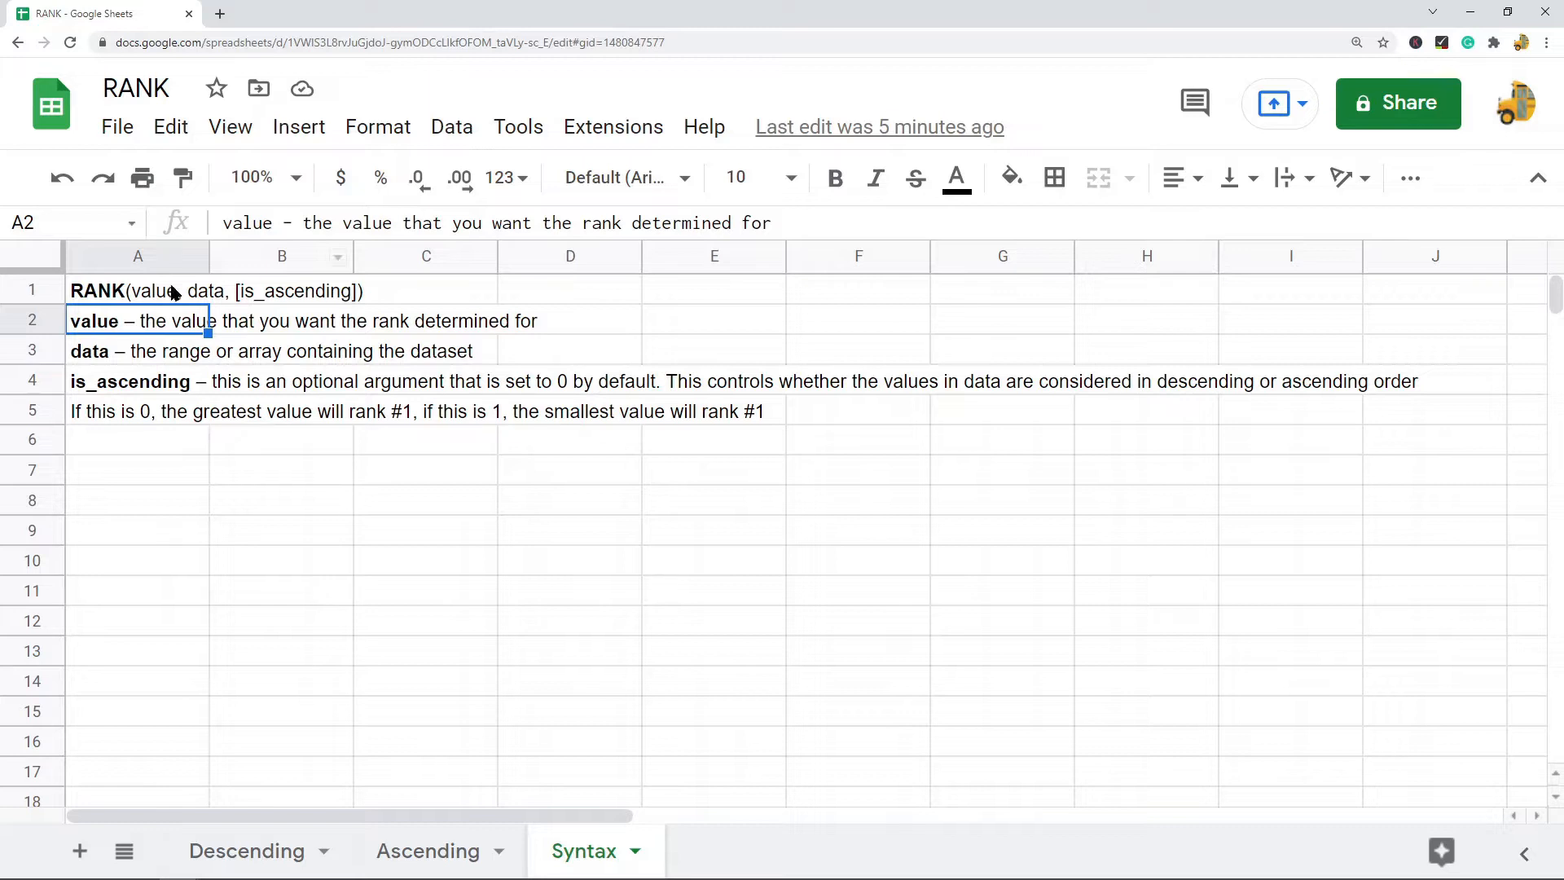
click(129, 357)
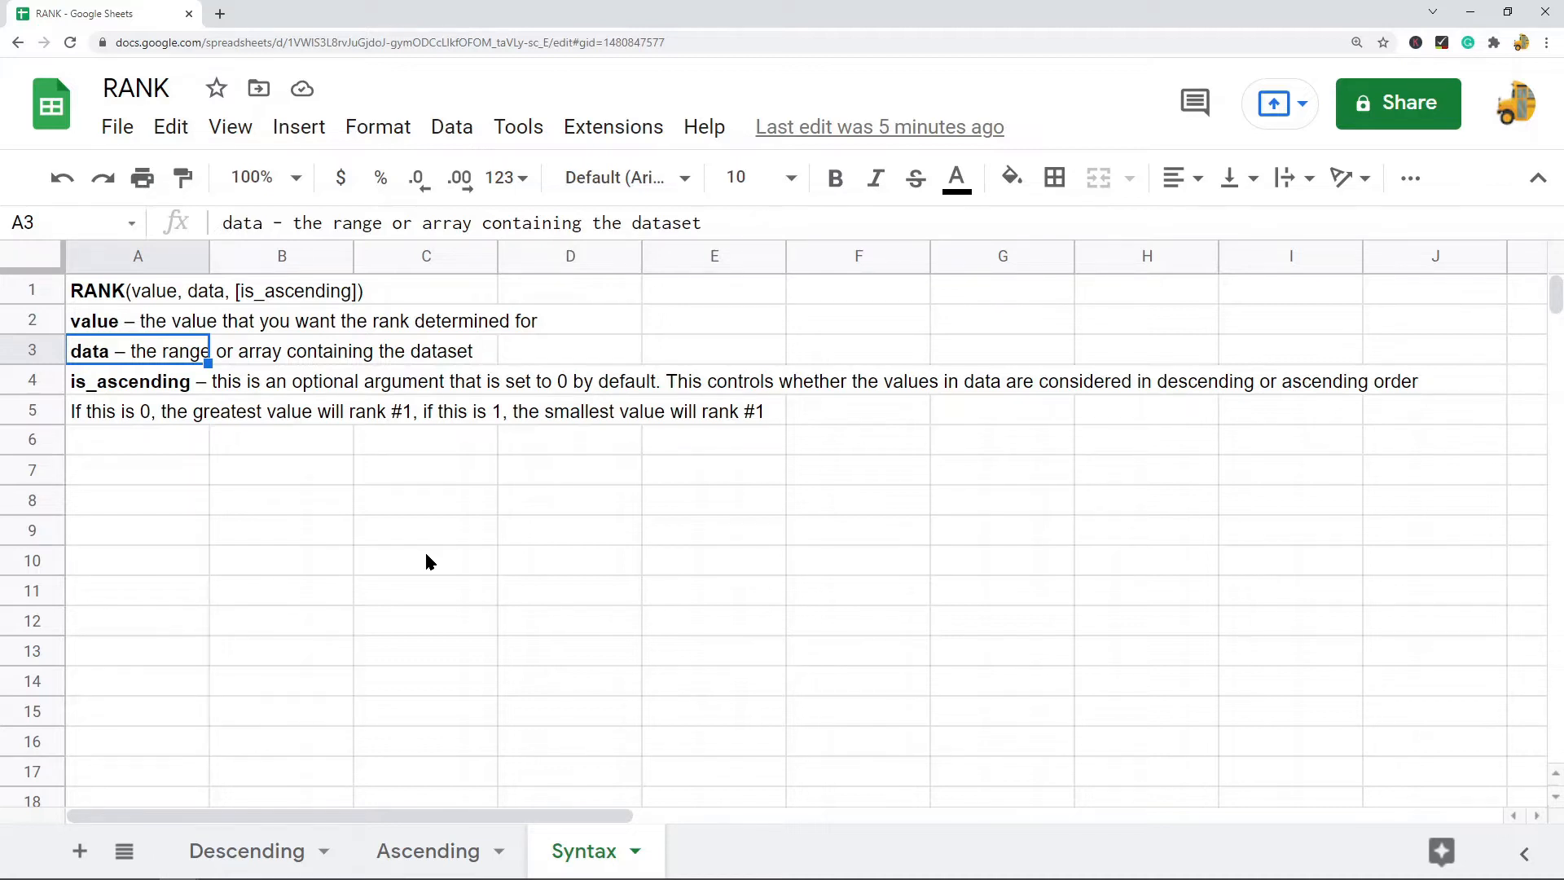
click(130, 386)
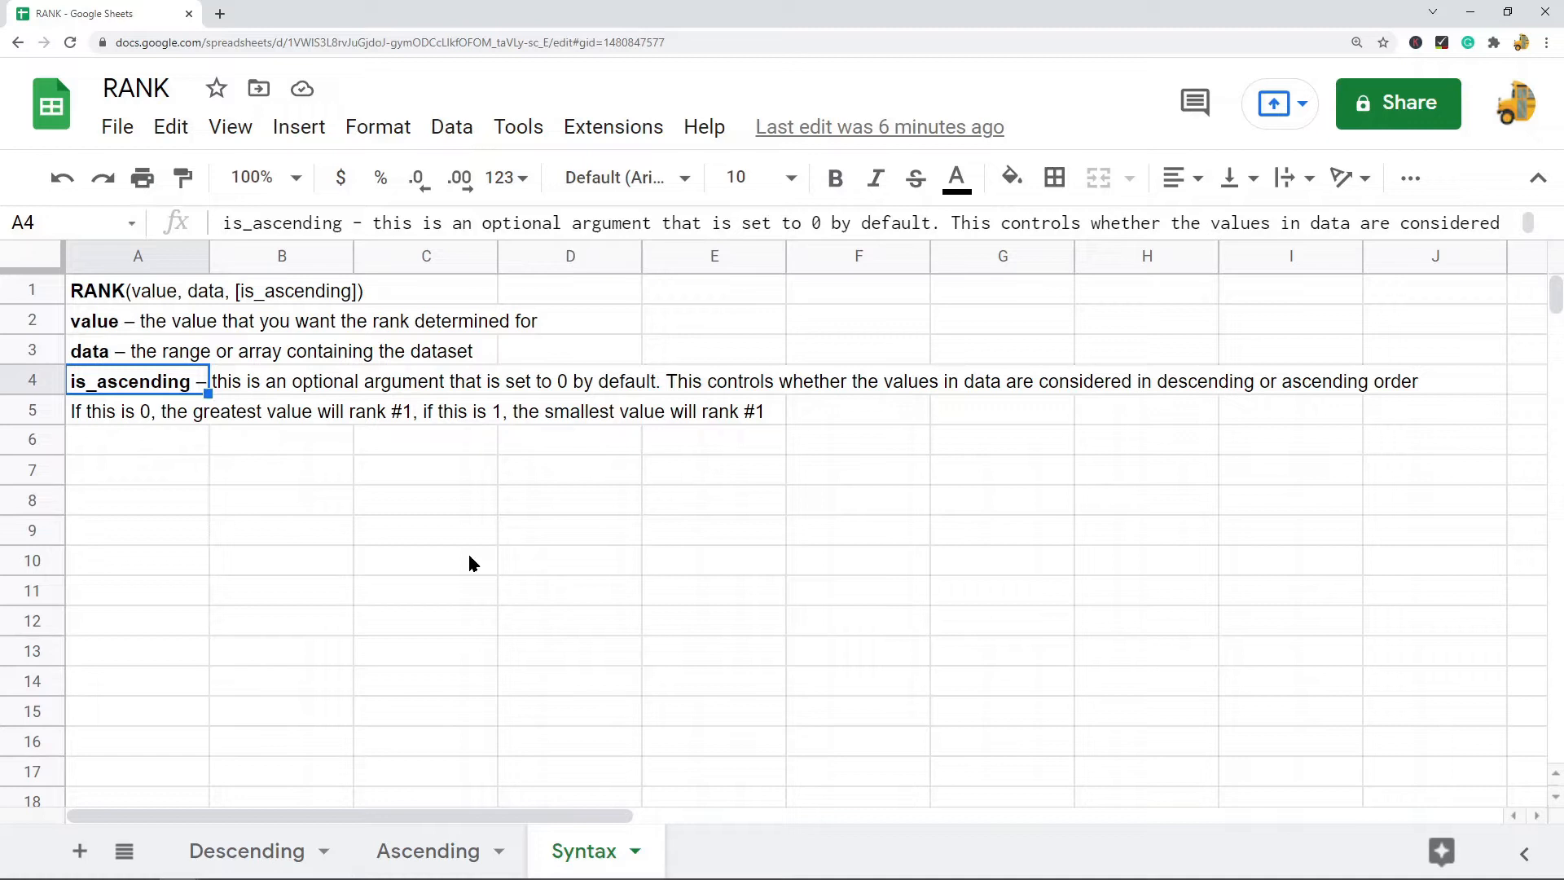
click(124, 420)
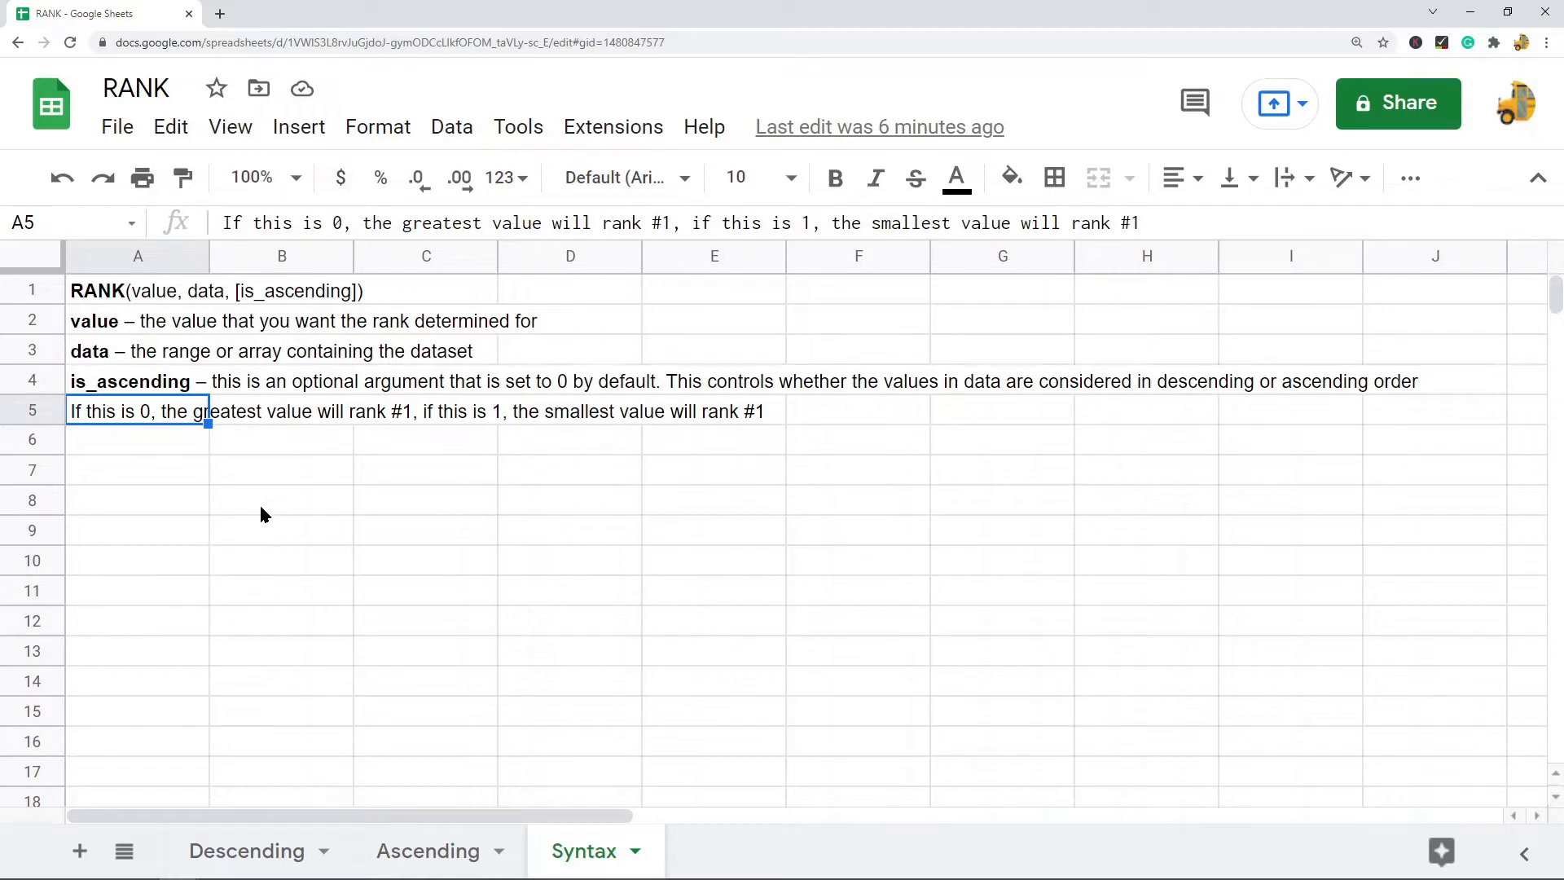
Step: On the Descending sheet, begin a RANK formula in D2 with B2 as the value to rank
click(271, 854)
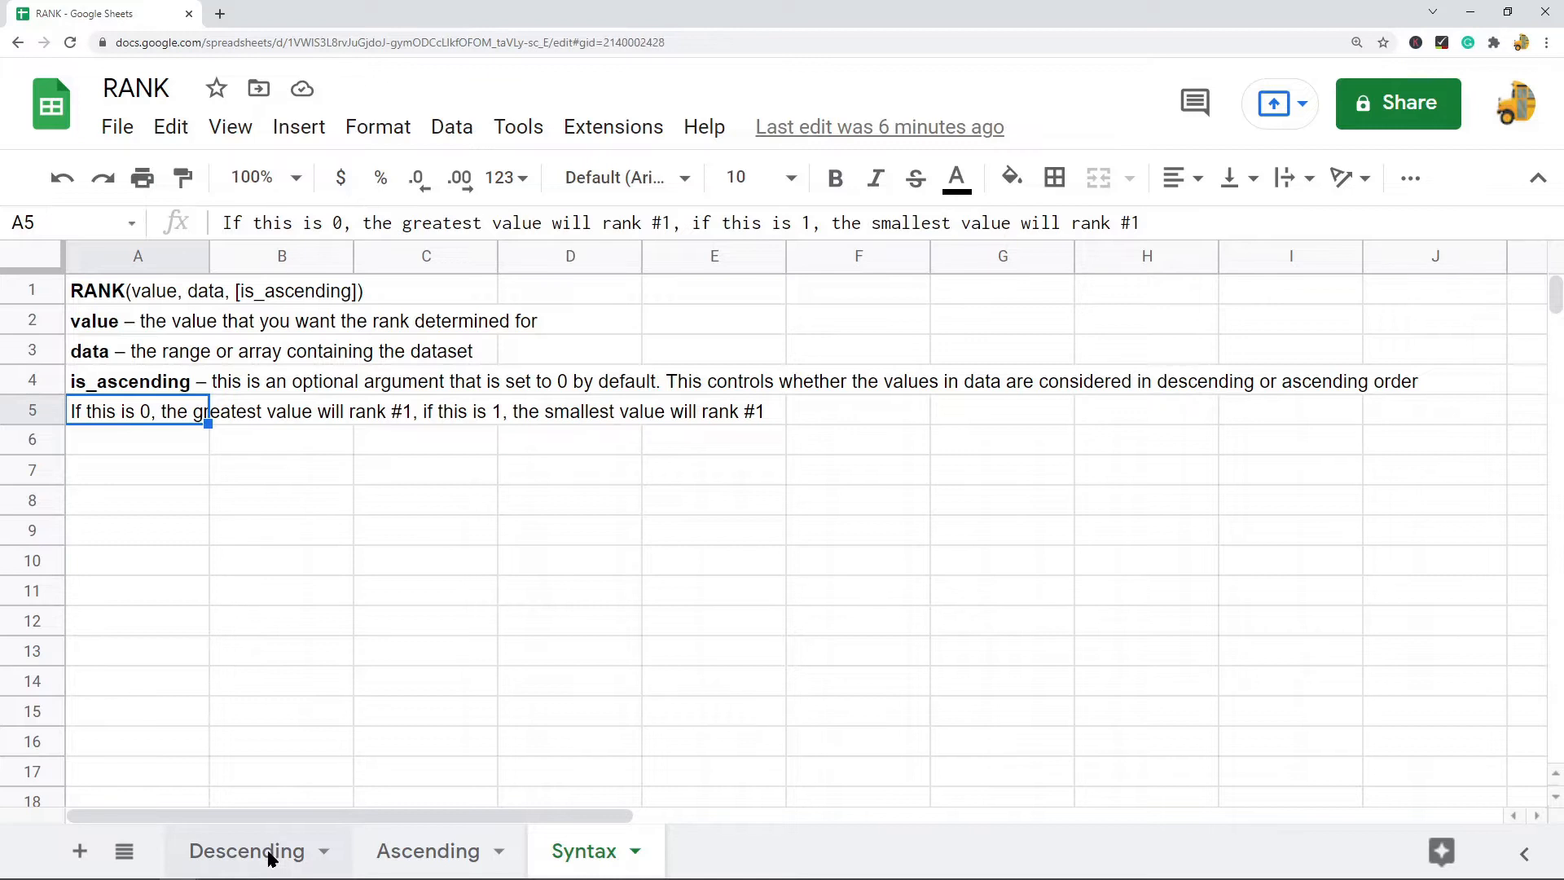
click(397, 324)
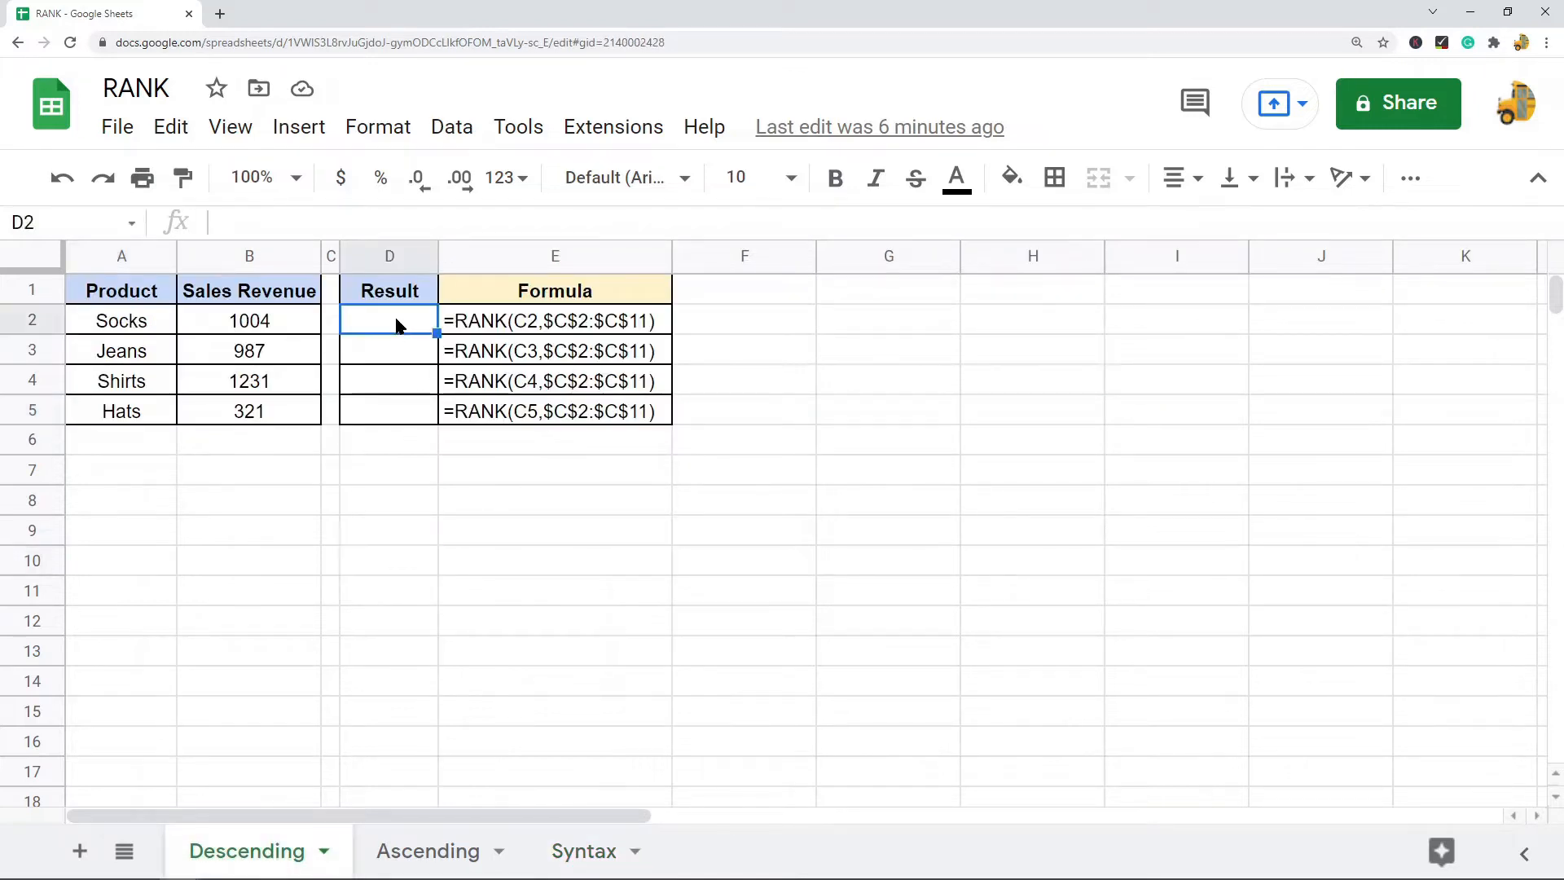
text(=tsml)
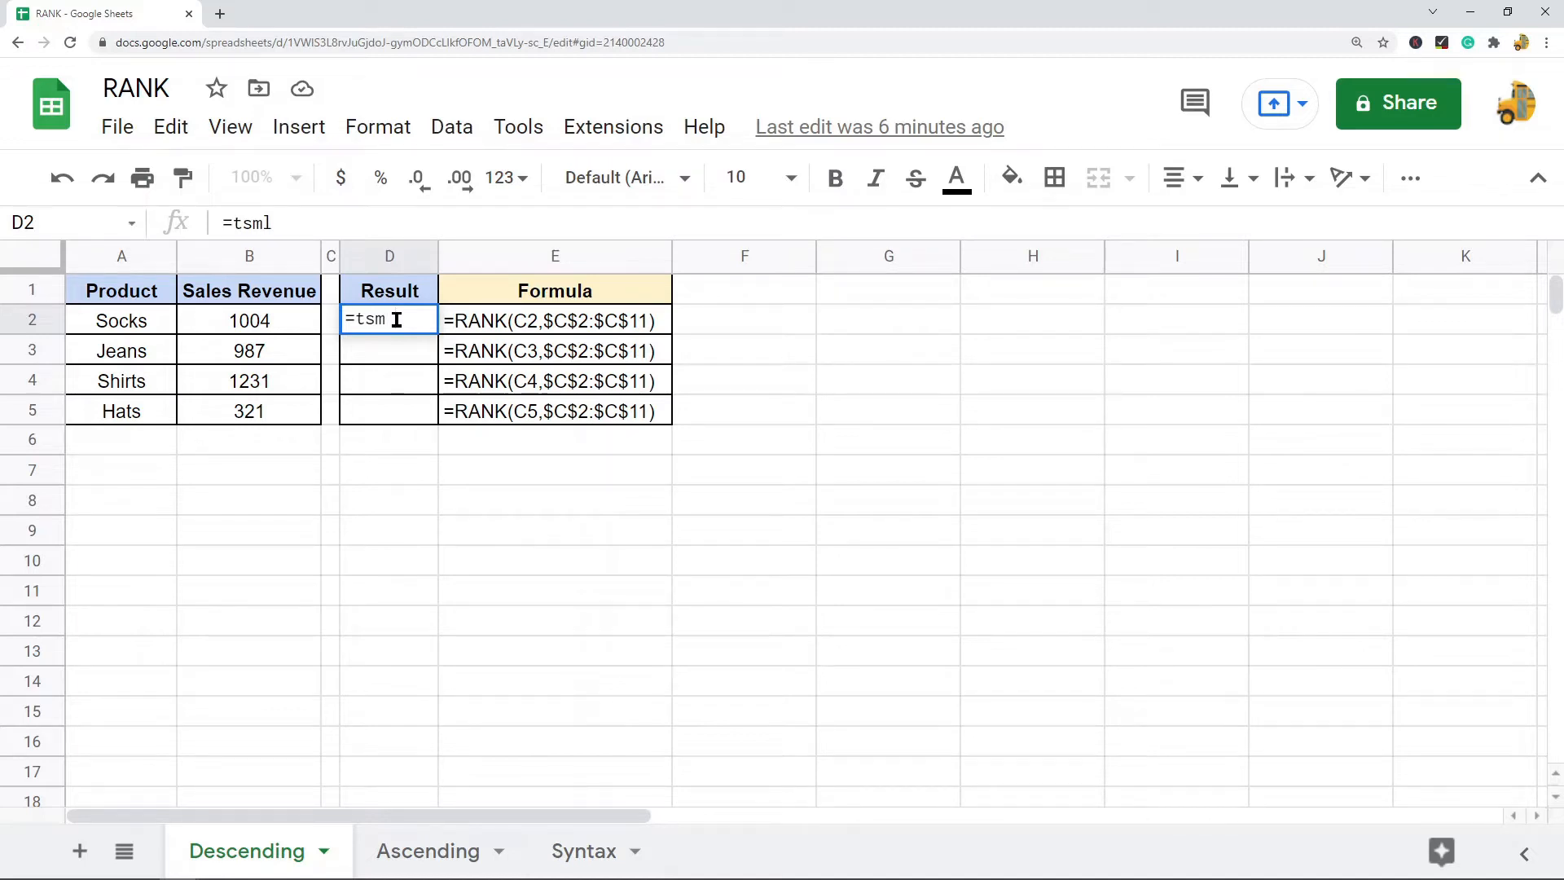
key(BackSpace)
key(BackSpace)
key(BackSpace)
key(BackSpace)
text(RANK()
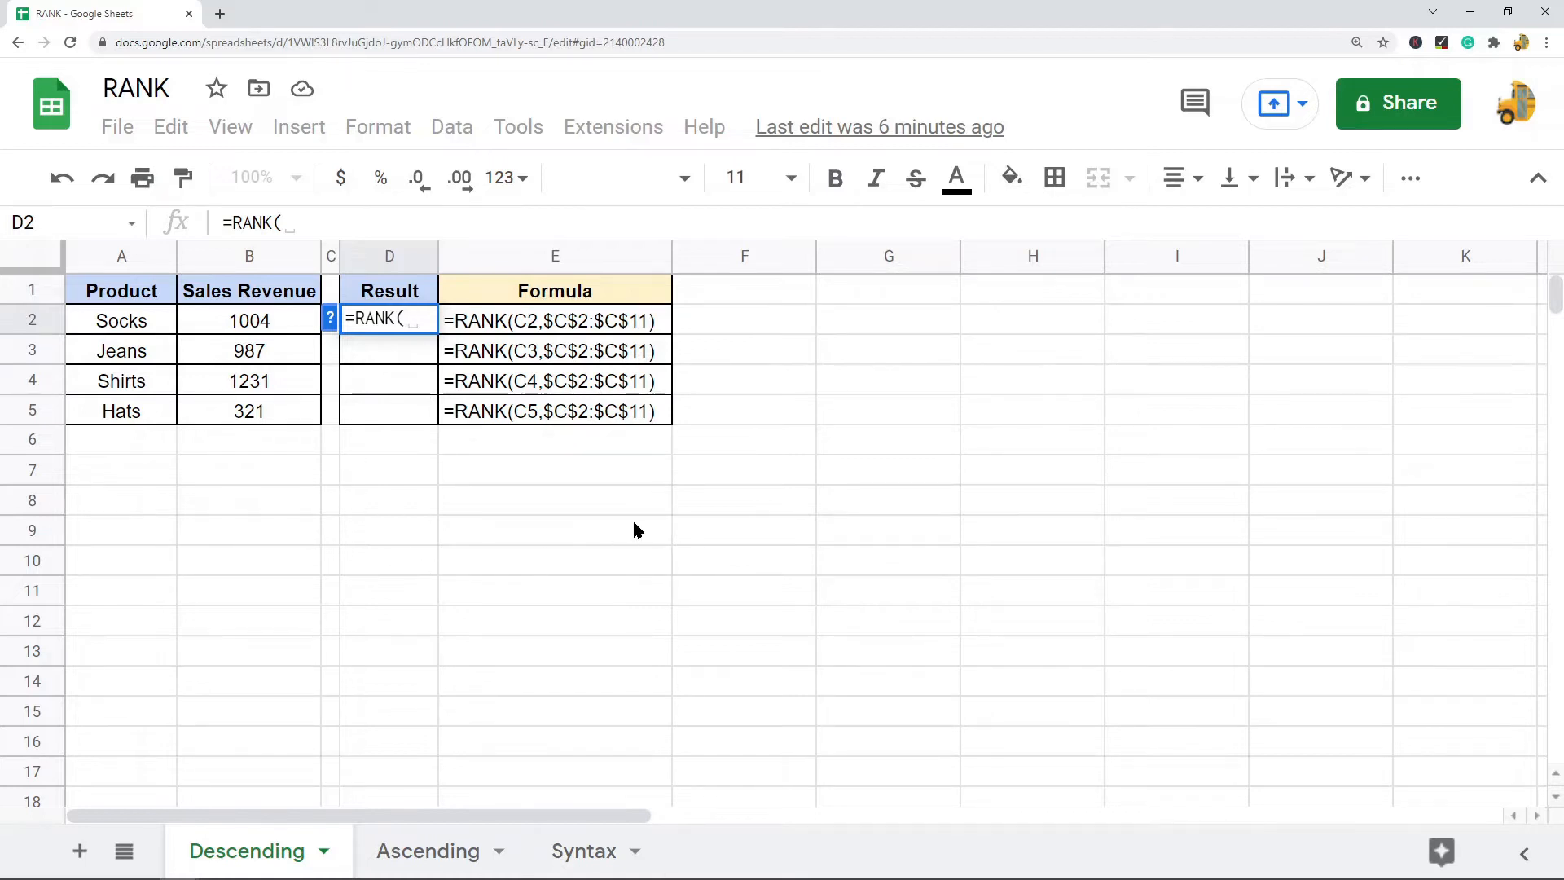
click(246, 321)
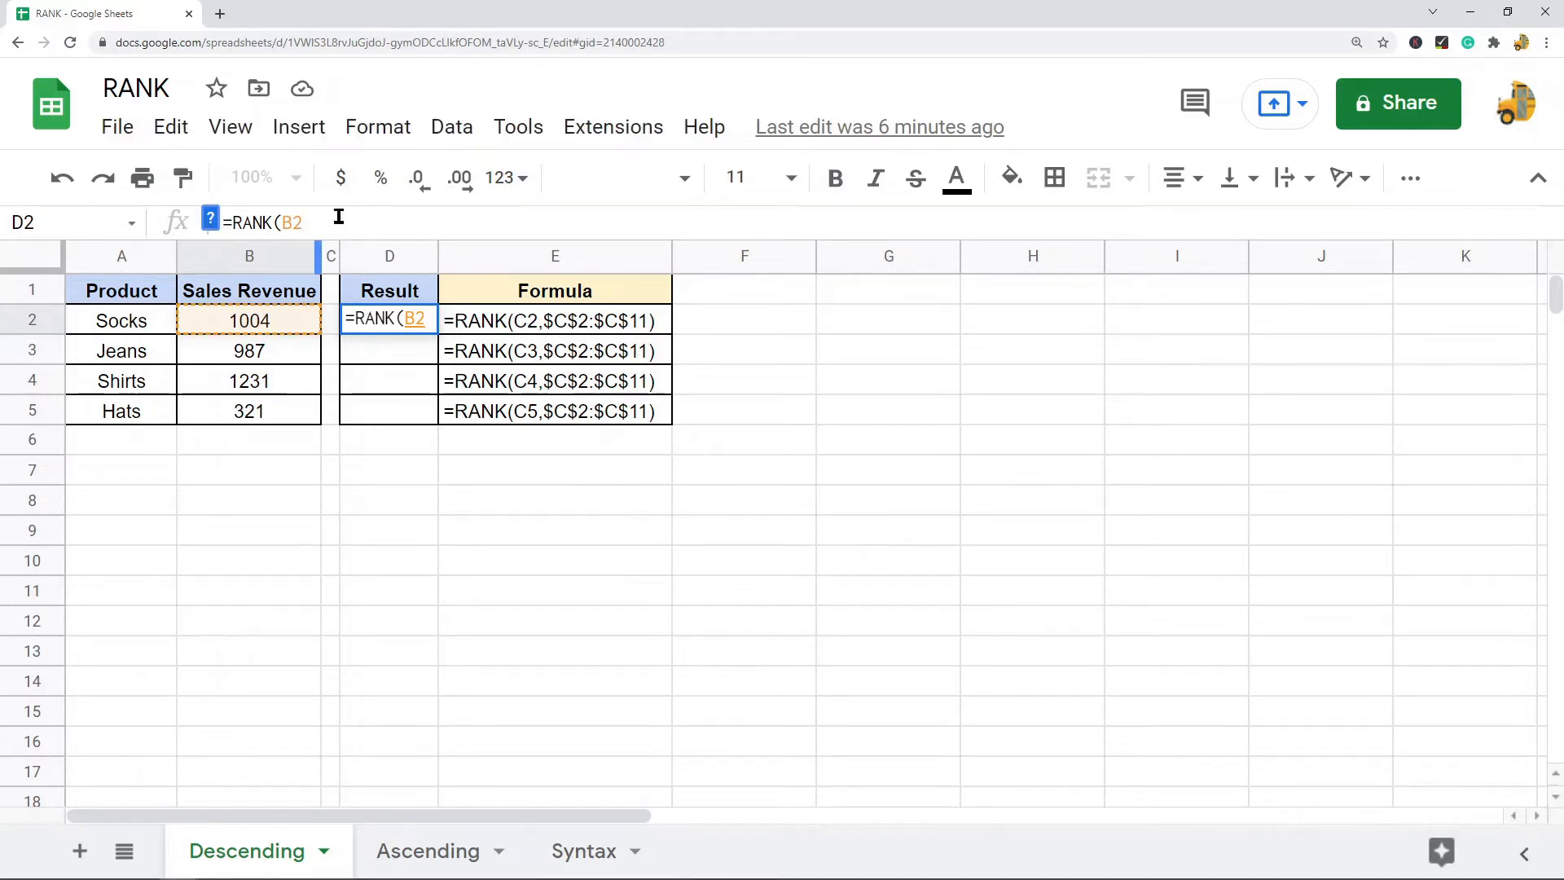
text(,)
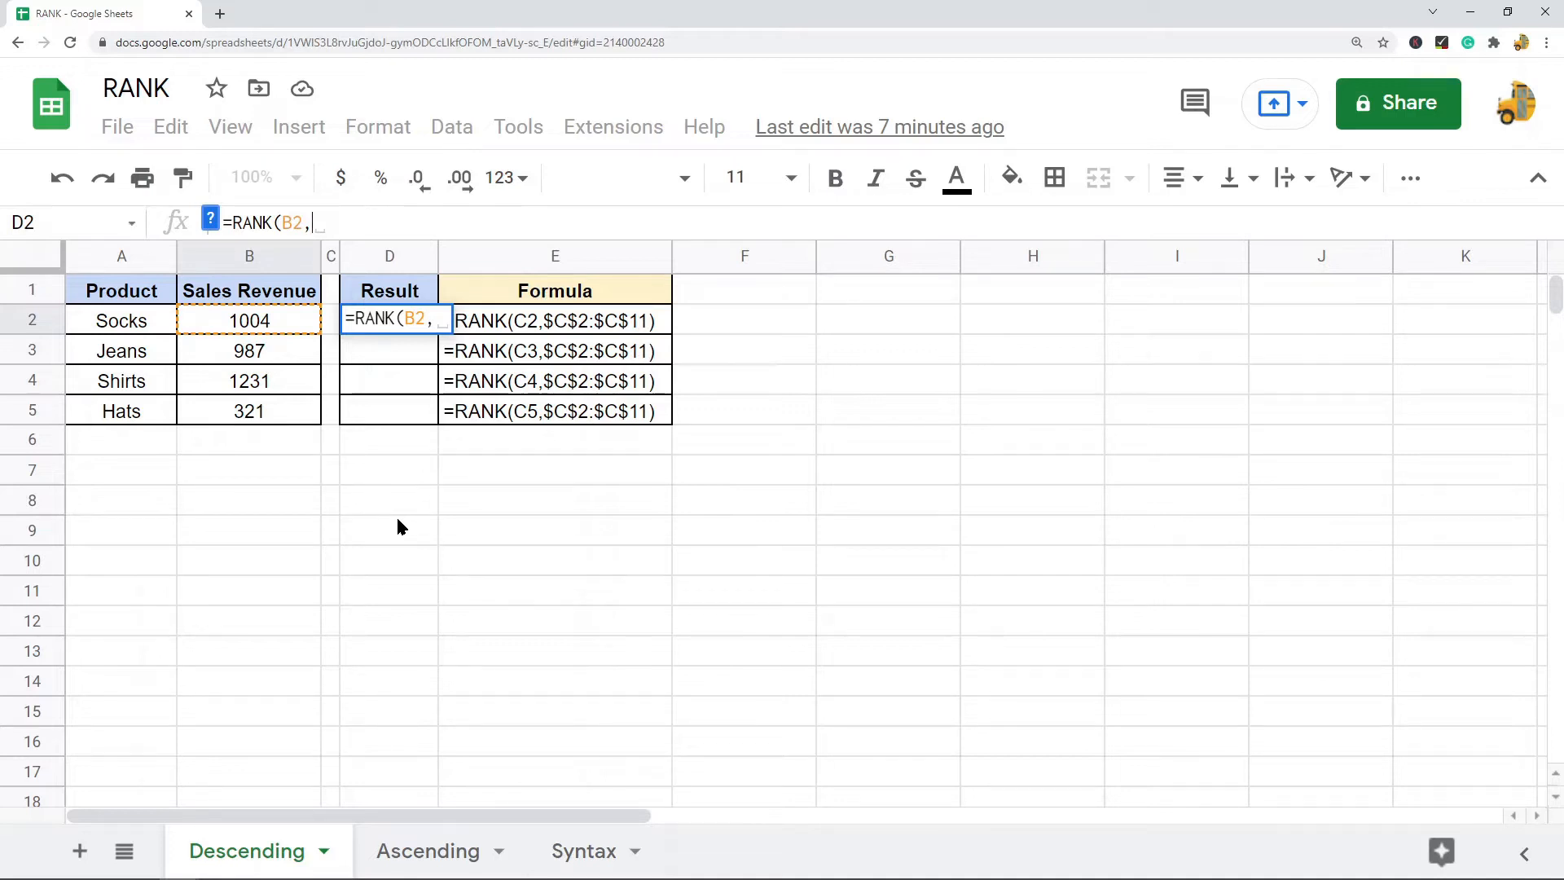
Step: Complete the D2 formula with the absolute data range $B$2:$B$5 and enter it
click(286, 222)
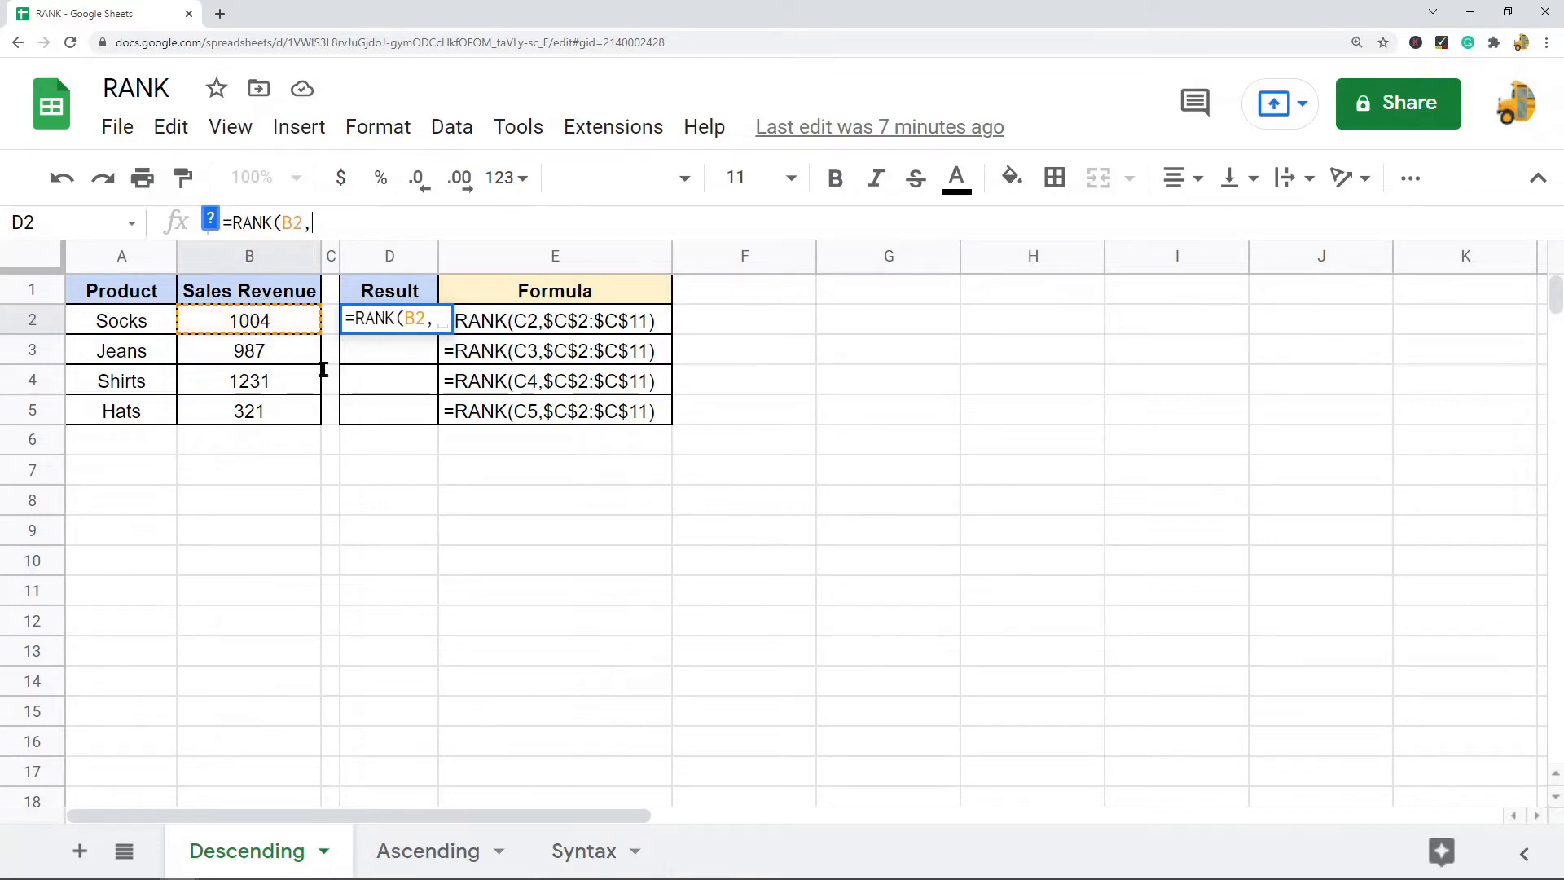
drag(279, 321, 272, 407)
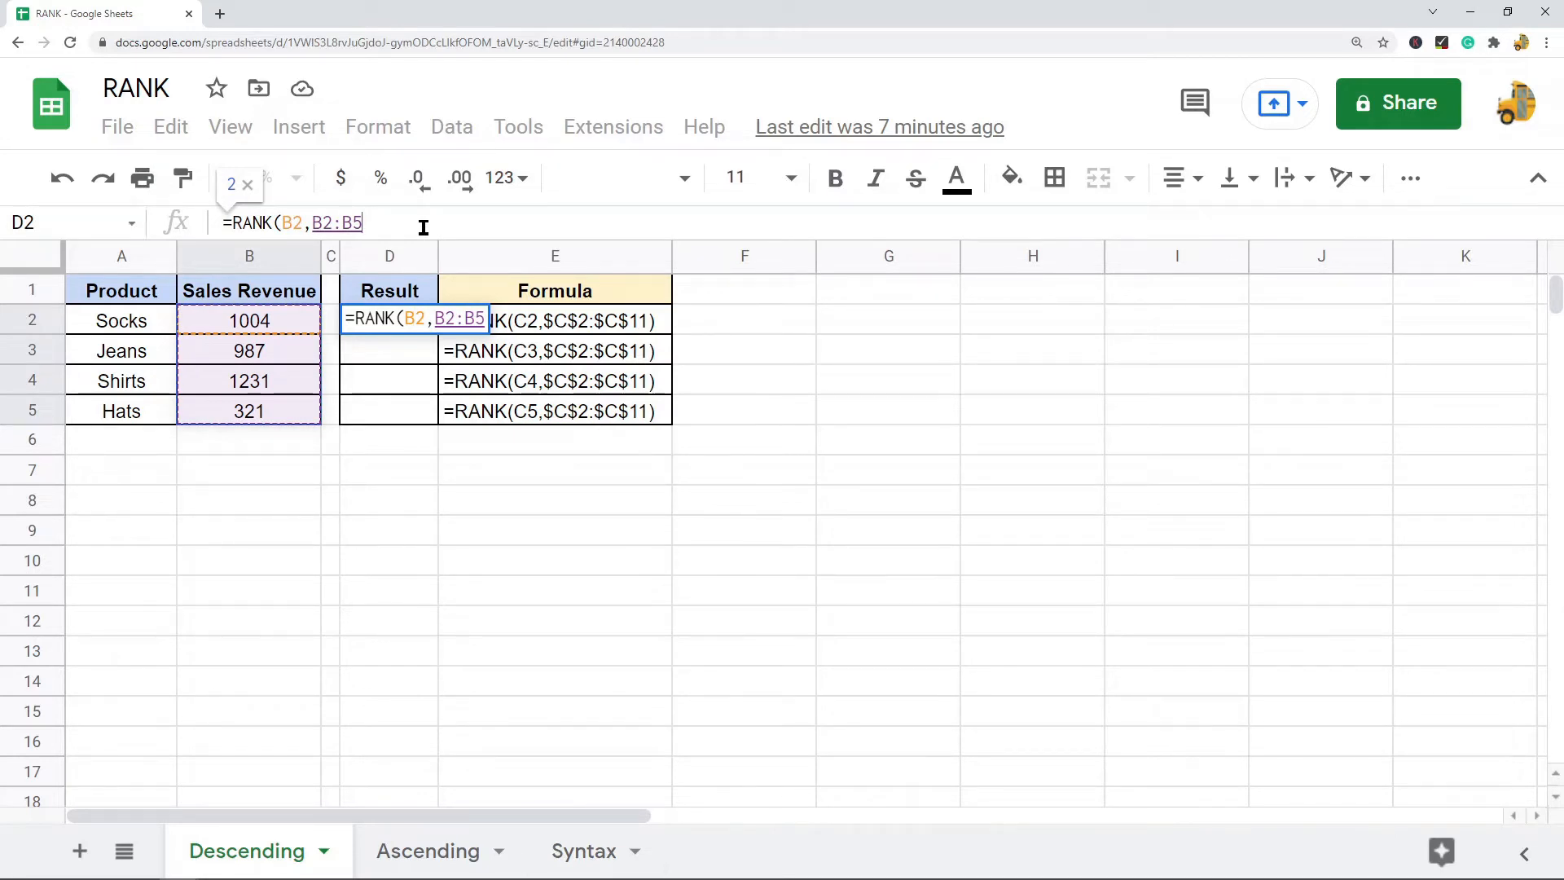
key(F4)
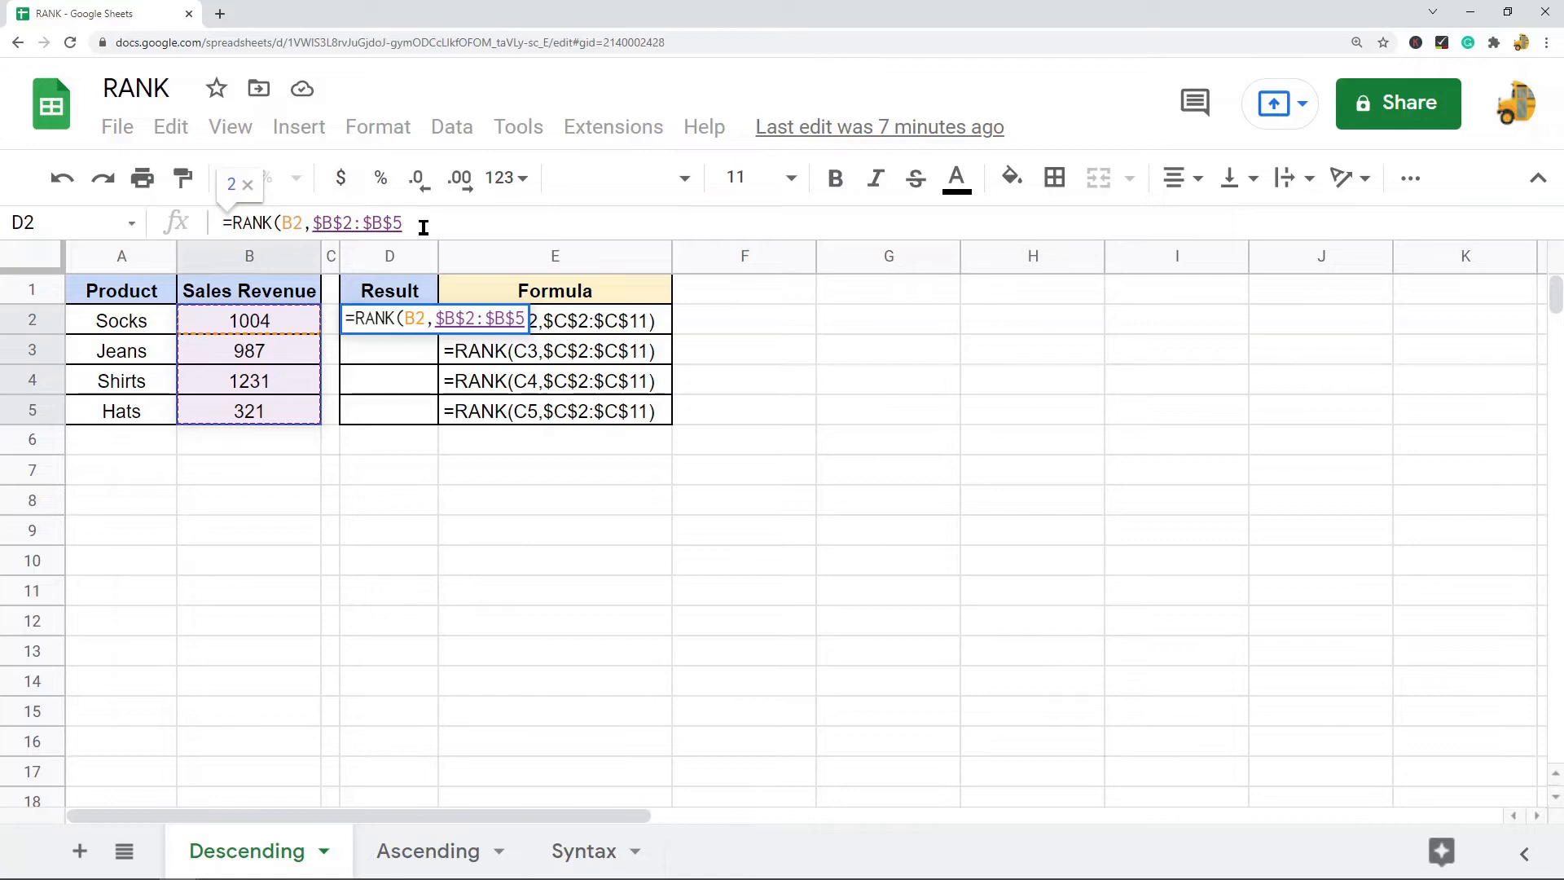
text())
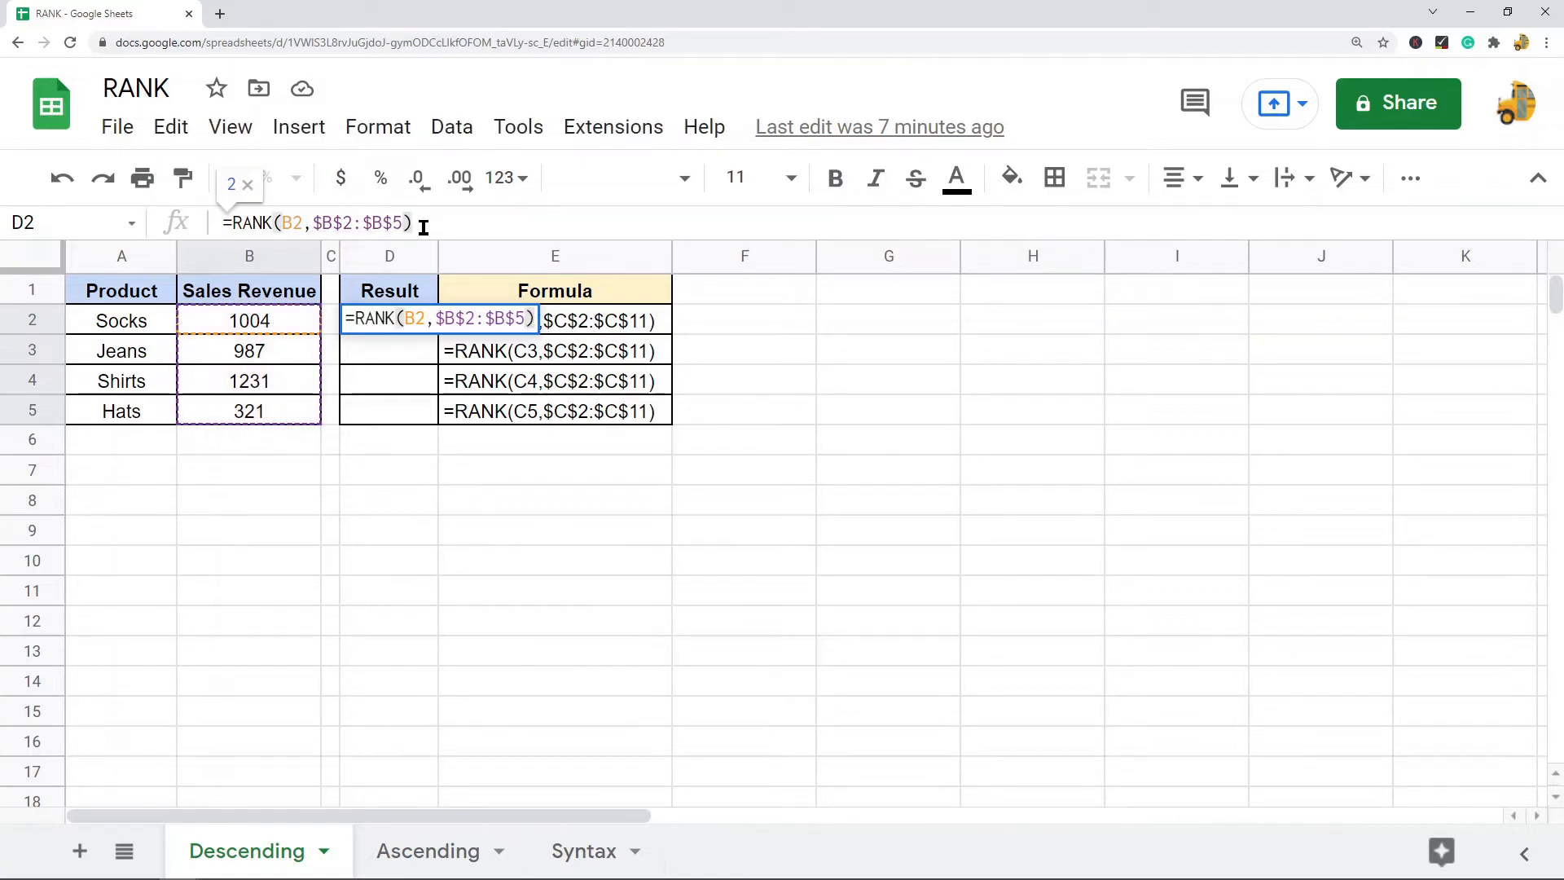
key(Return)
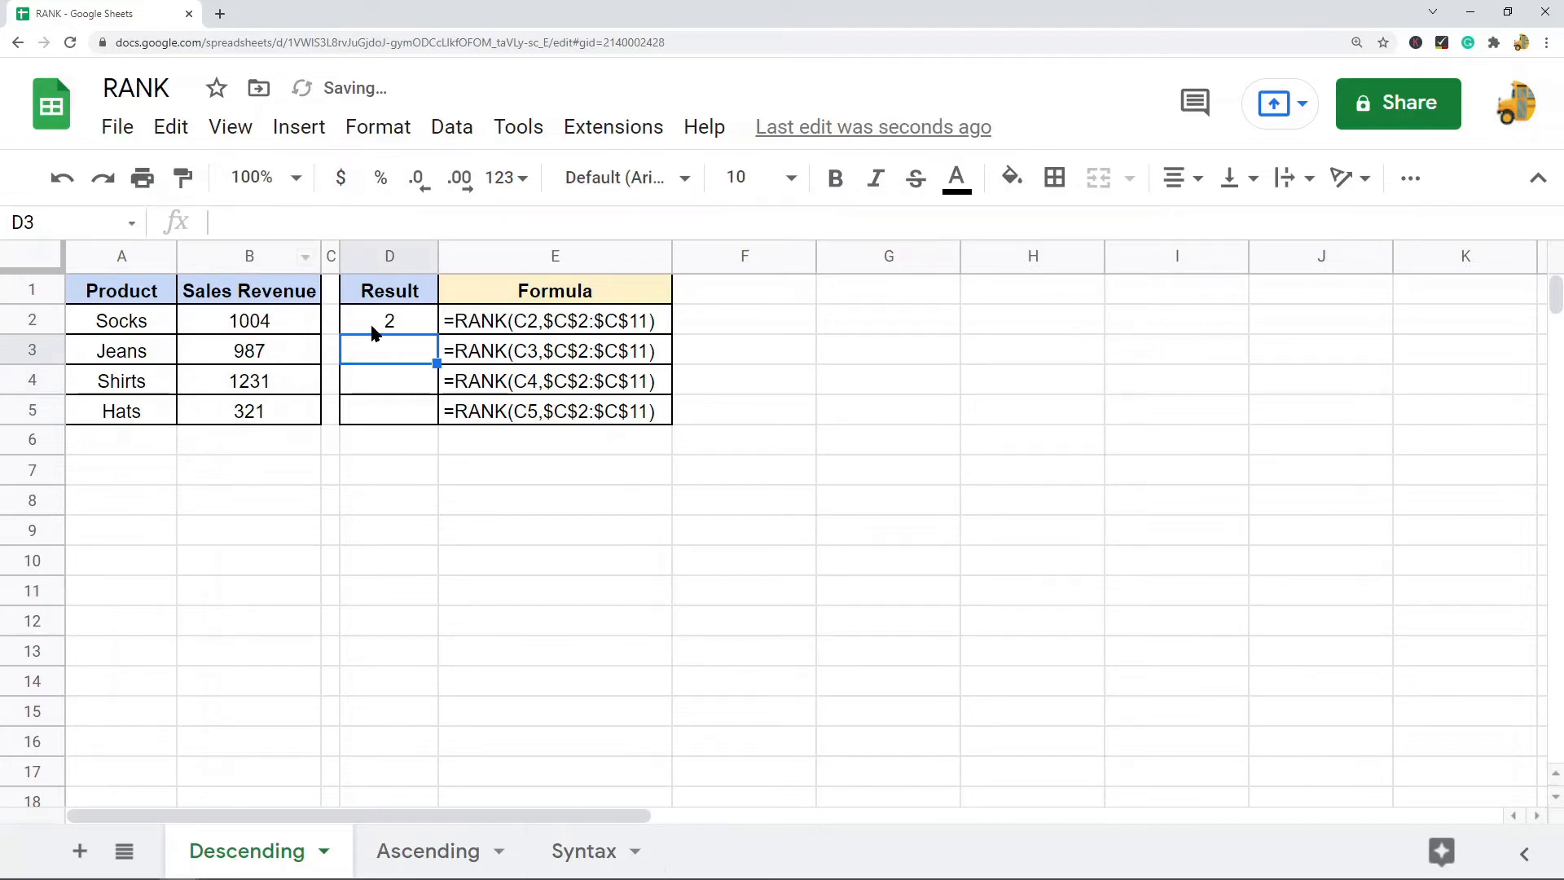
Step: Copy the RANK formula from D2 into D3:D5
click(370, 329)
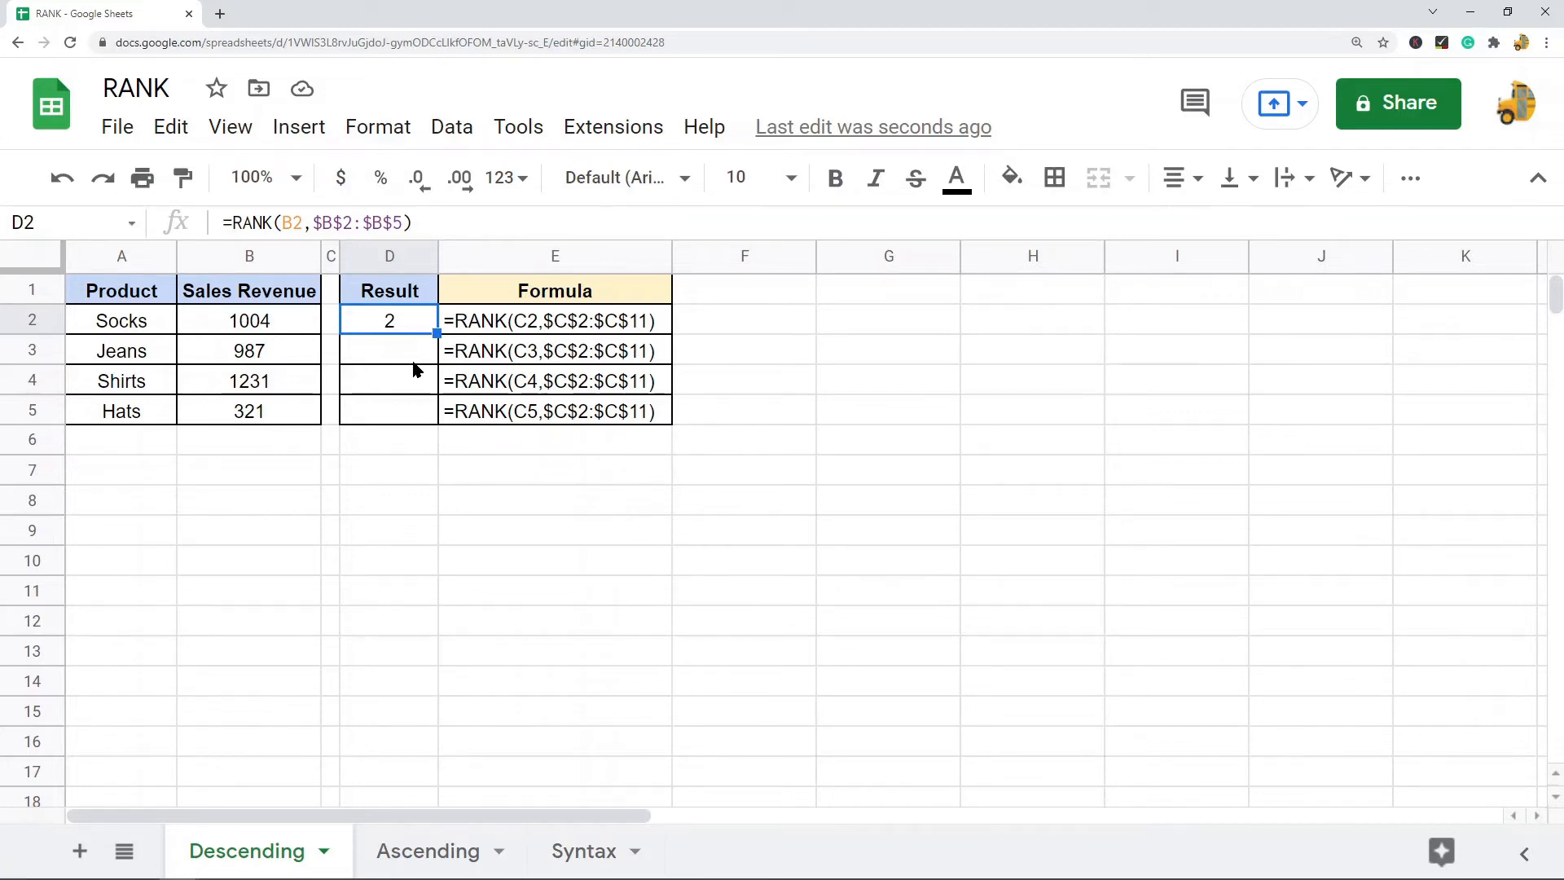
click(259, 389)
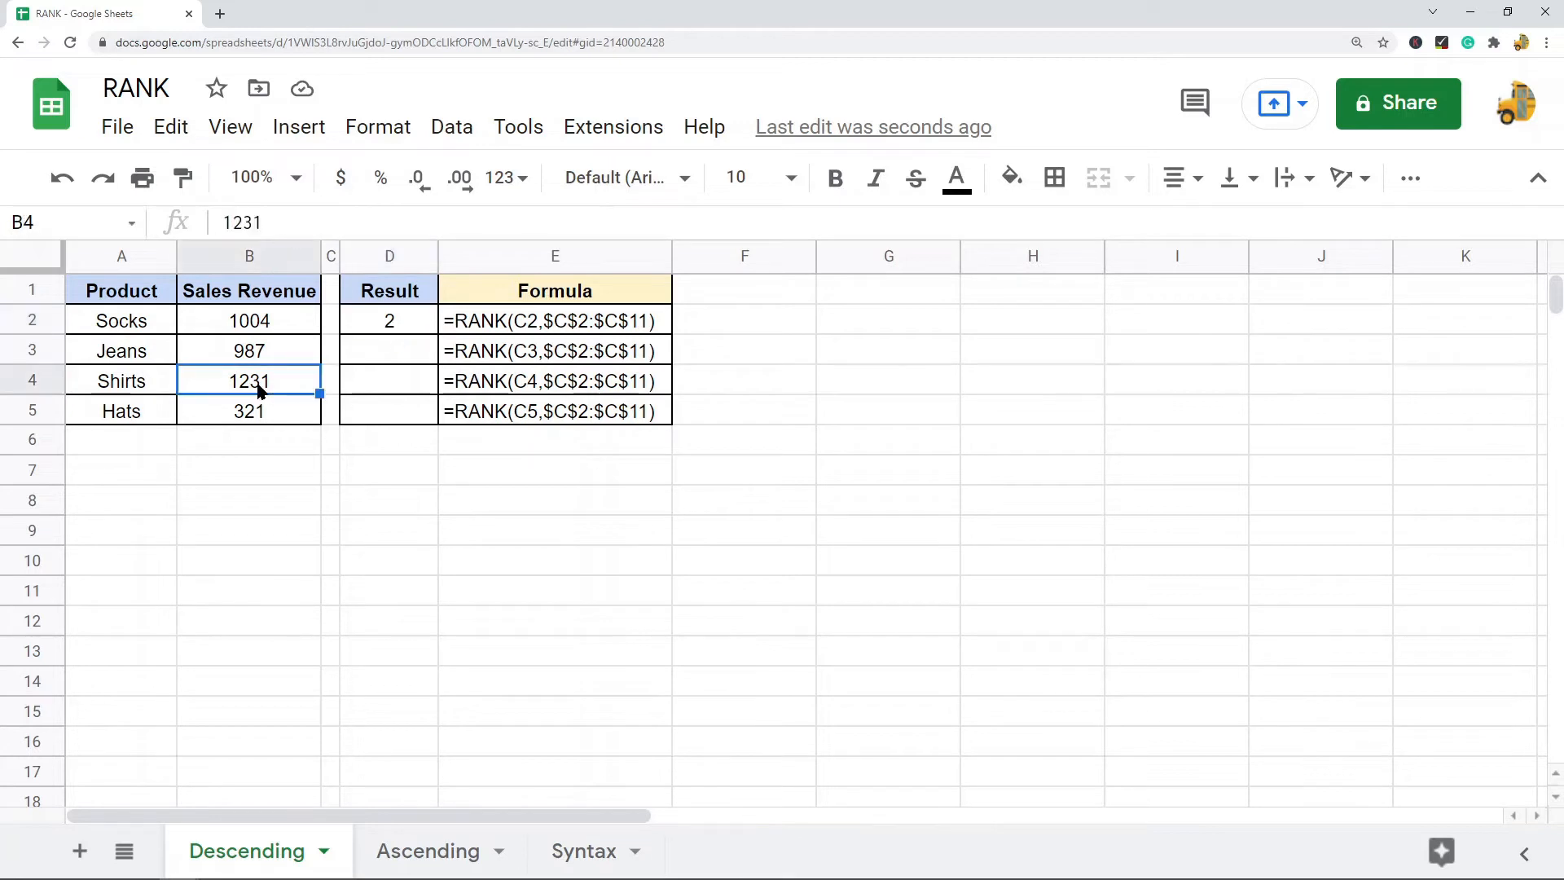
click(270, 318)
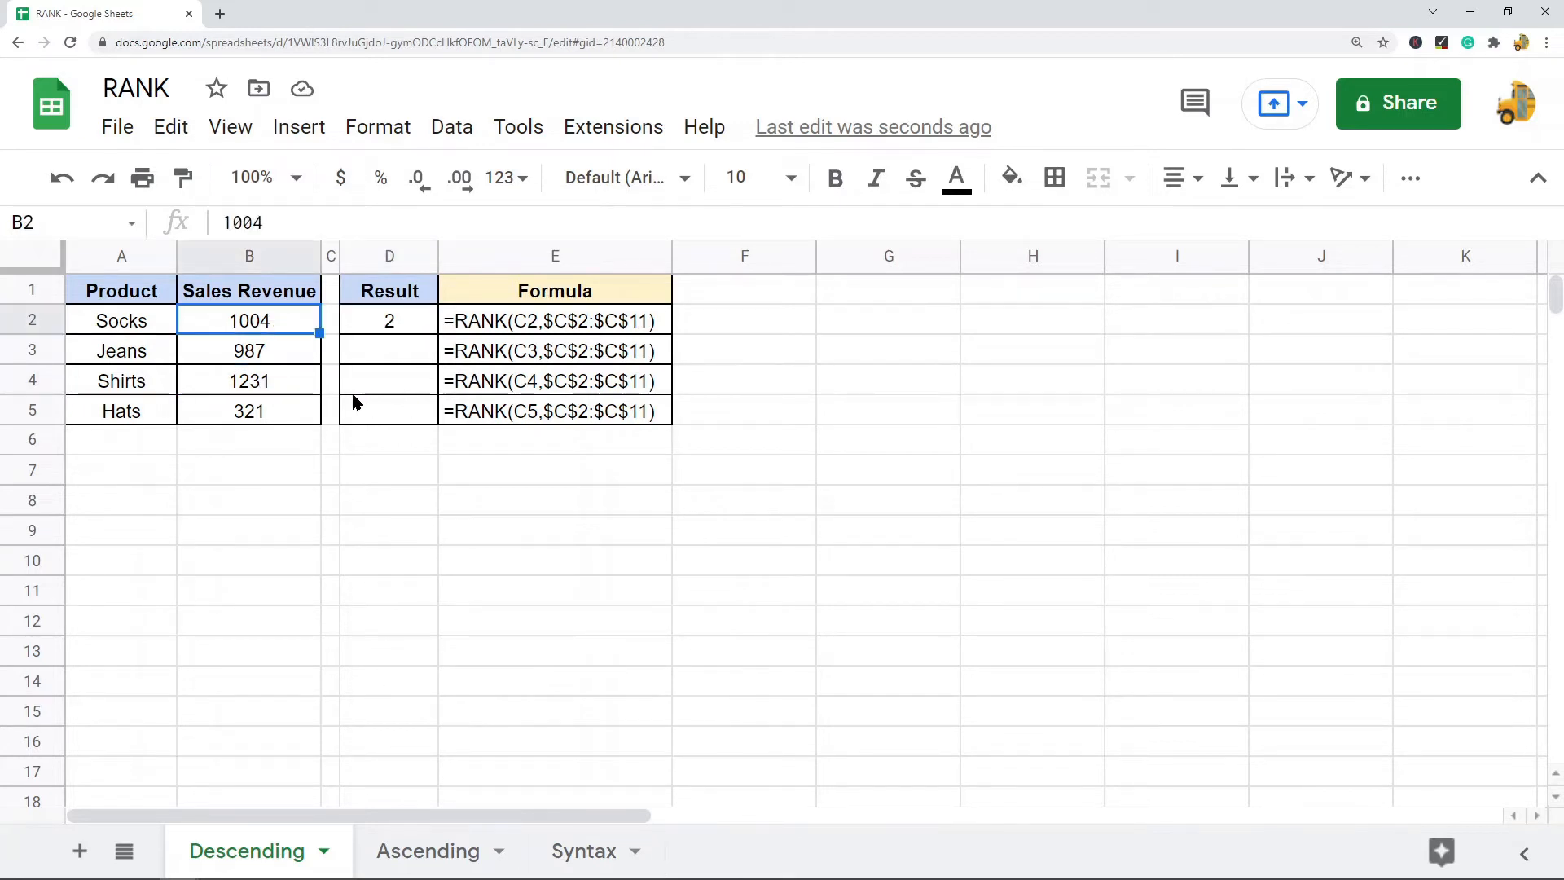
click(404, 326)
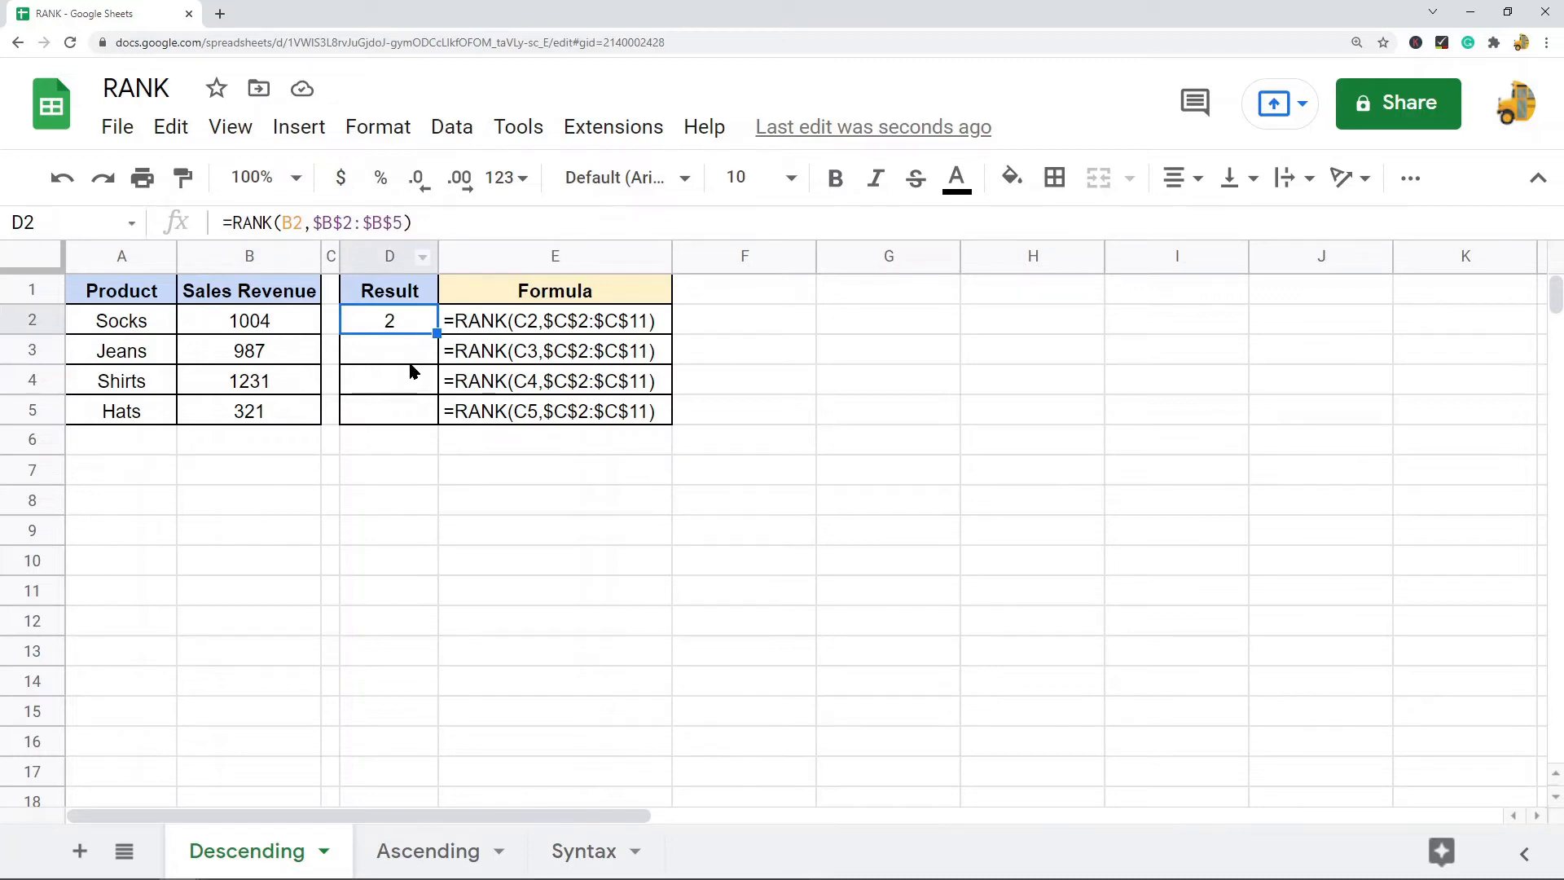
key(ctrl+c)
drag(407, 352, 394, 408)
key(ctrl+v)
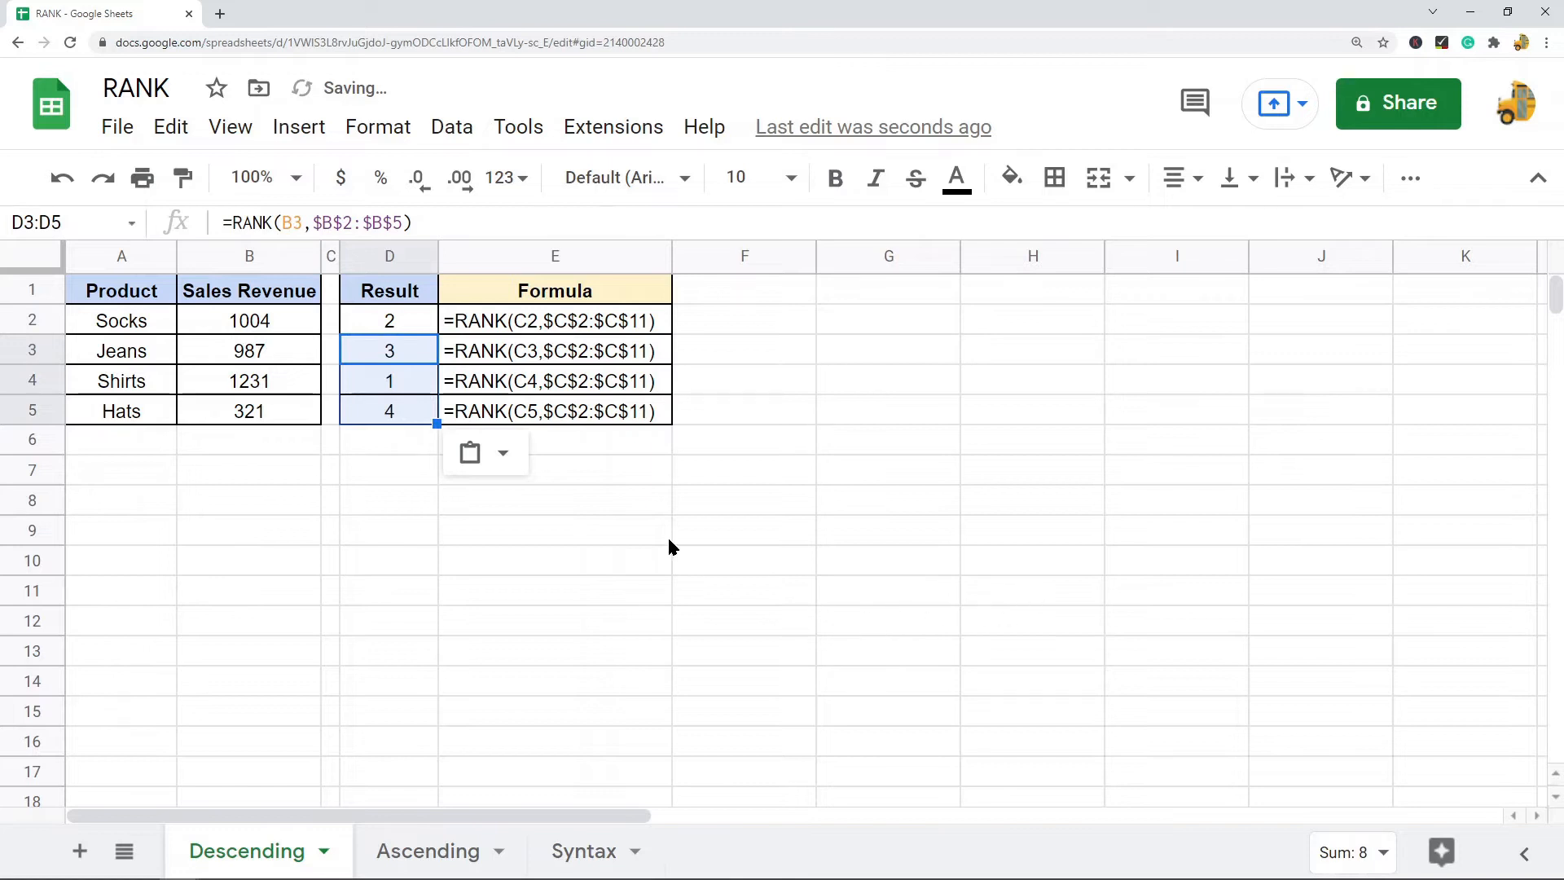
Step: Inspect the copied rank formulas in D4, D3 and D5 against the sales revenue figures
click(347, 501)
click(389, 385)
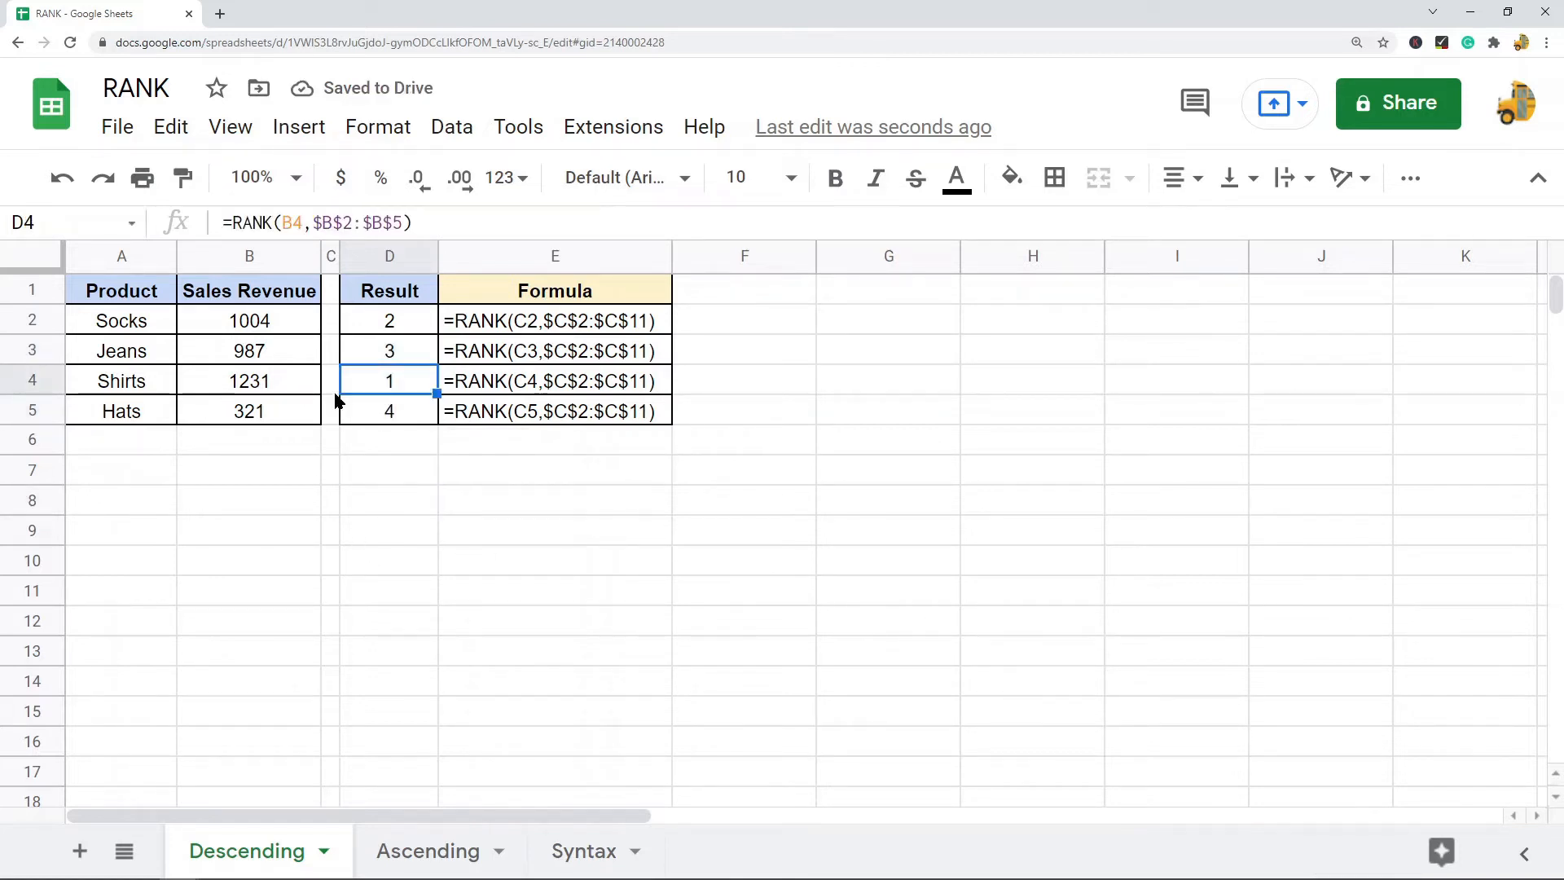
click(388, 353)
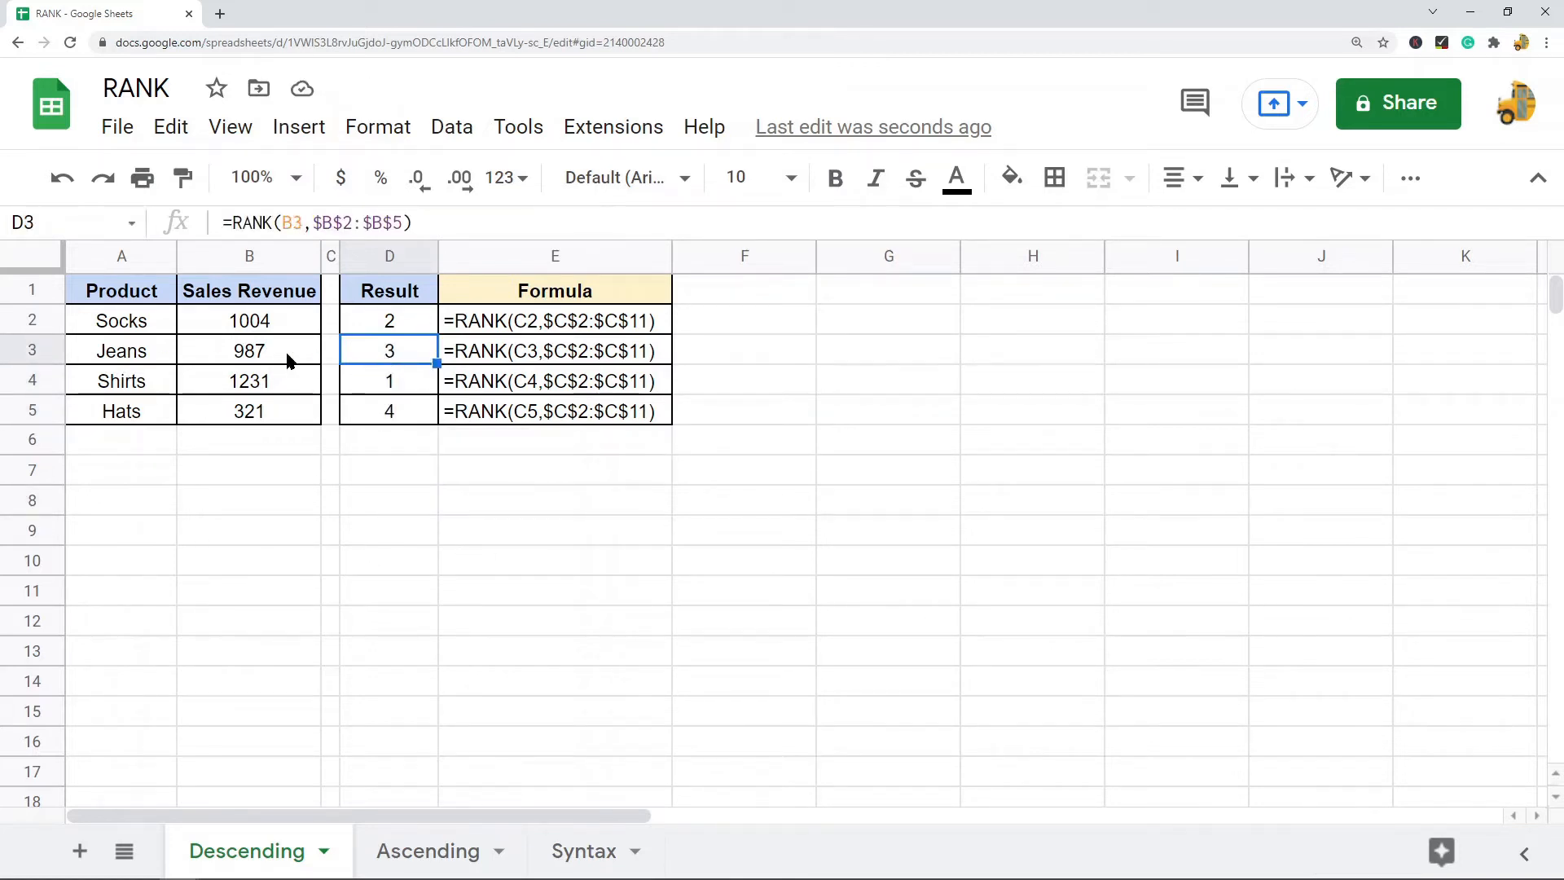
click(387, 415)
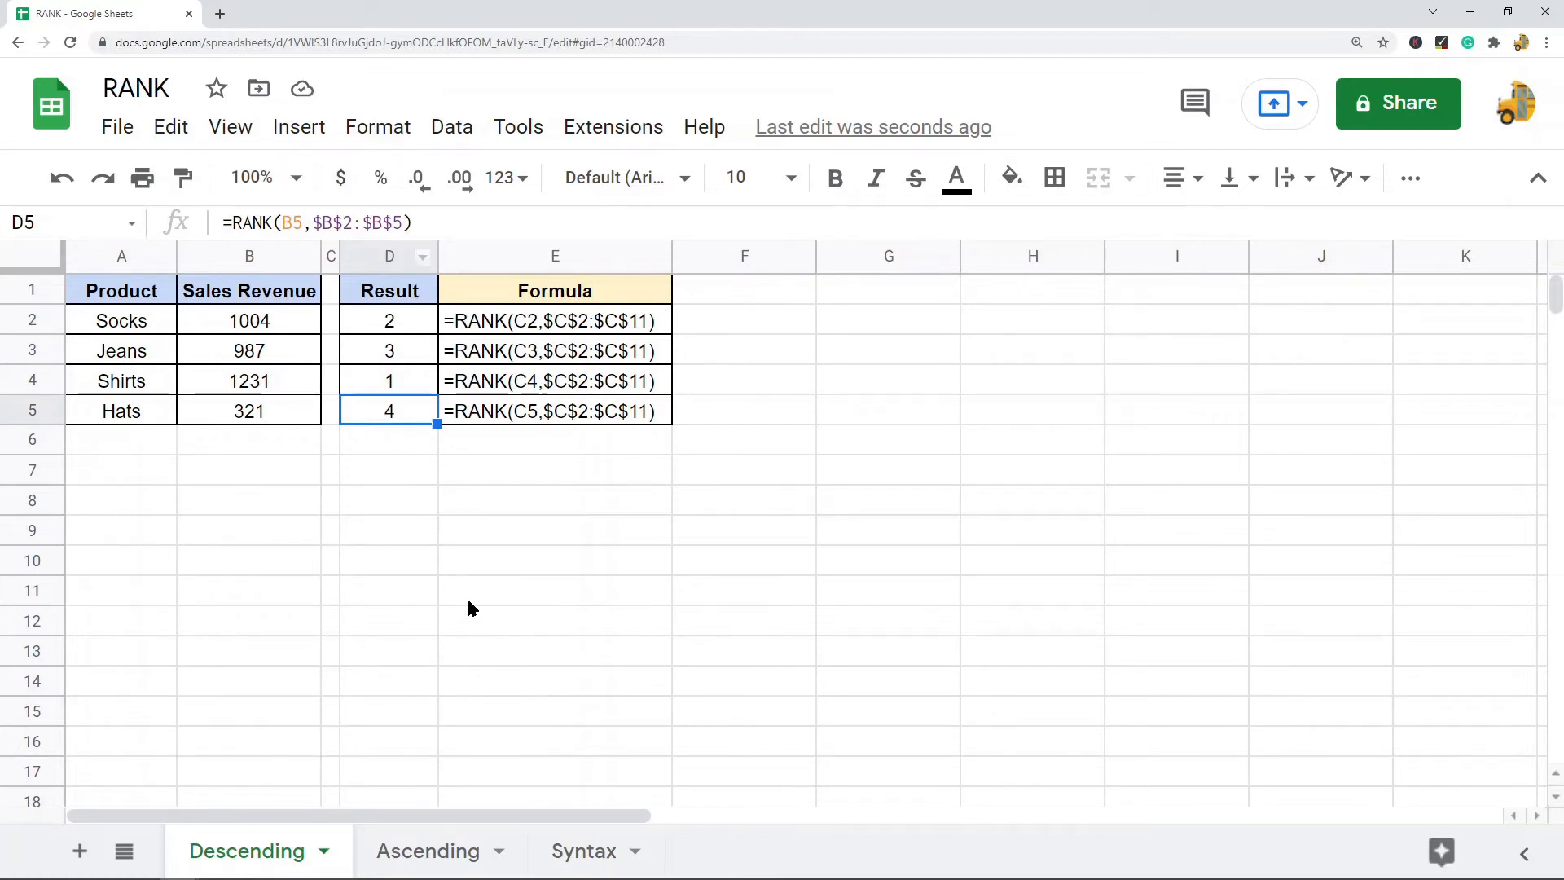
click(404, 222)
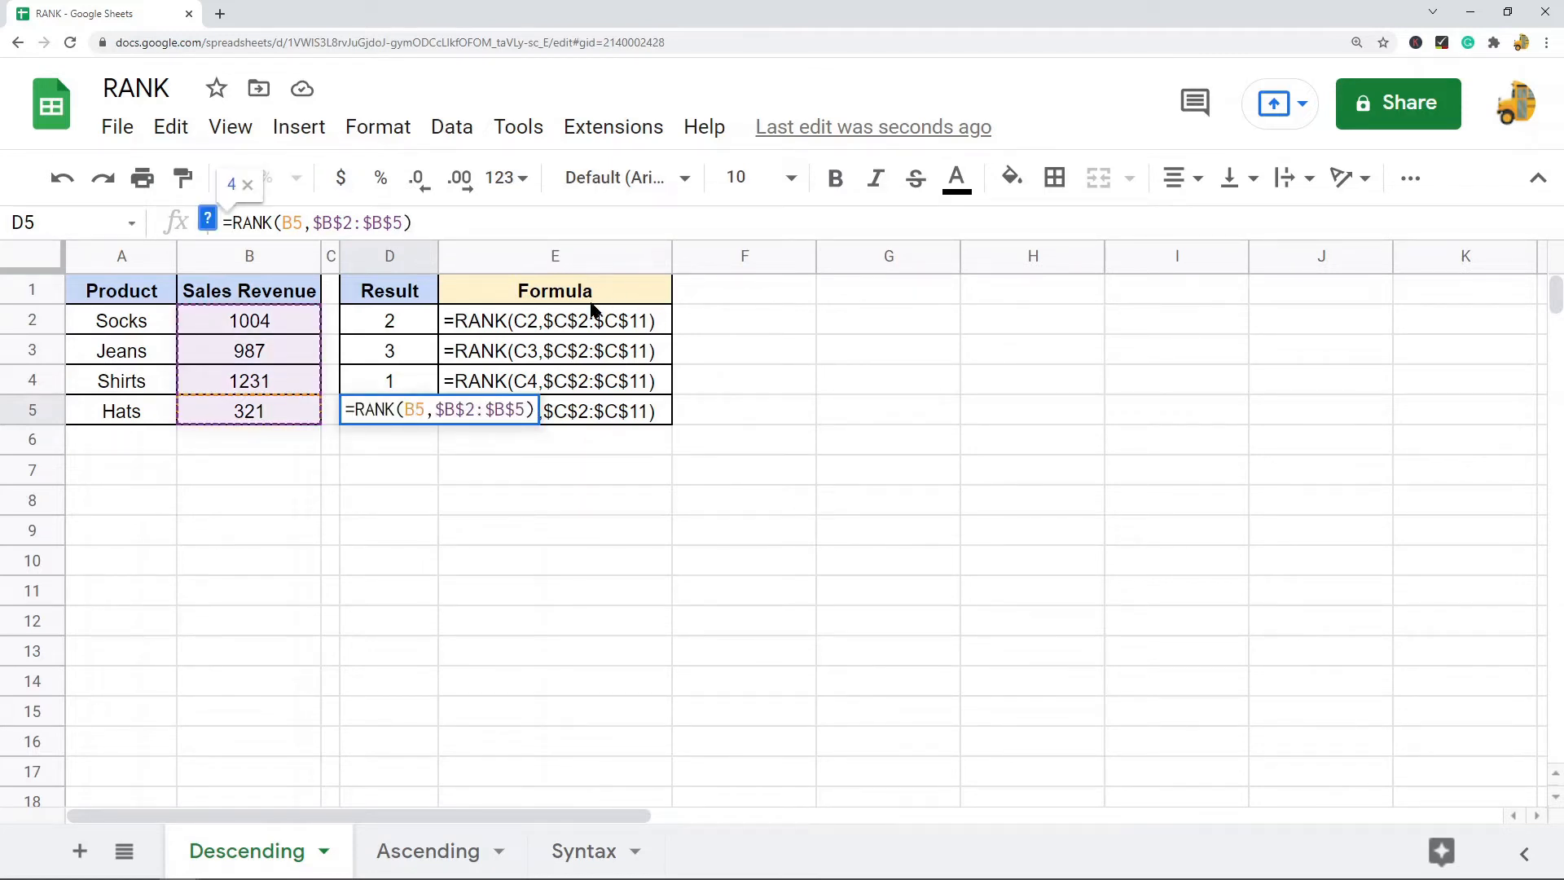
key(Escape)
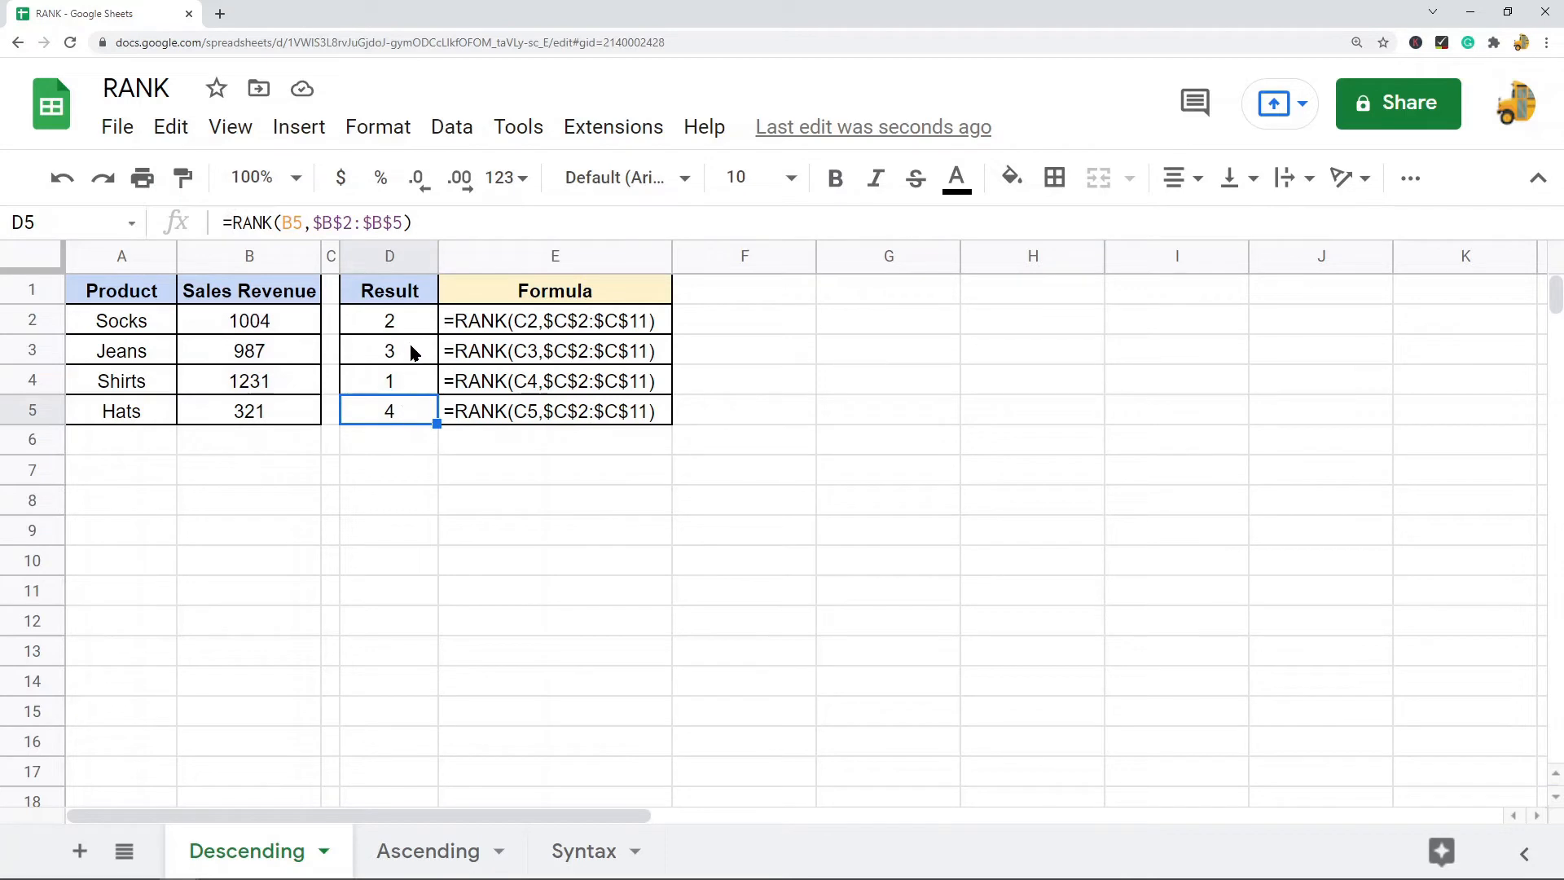
Step: Clear the copied formulas from D3:D5
click(401, 348)
shift+click(393, 404)
key(Delete)
Step: Change the data range in the D2 RANK formula to the relative reference B2:B5
click(404, 317)
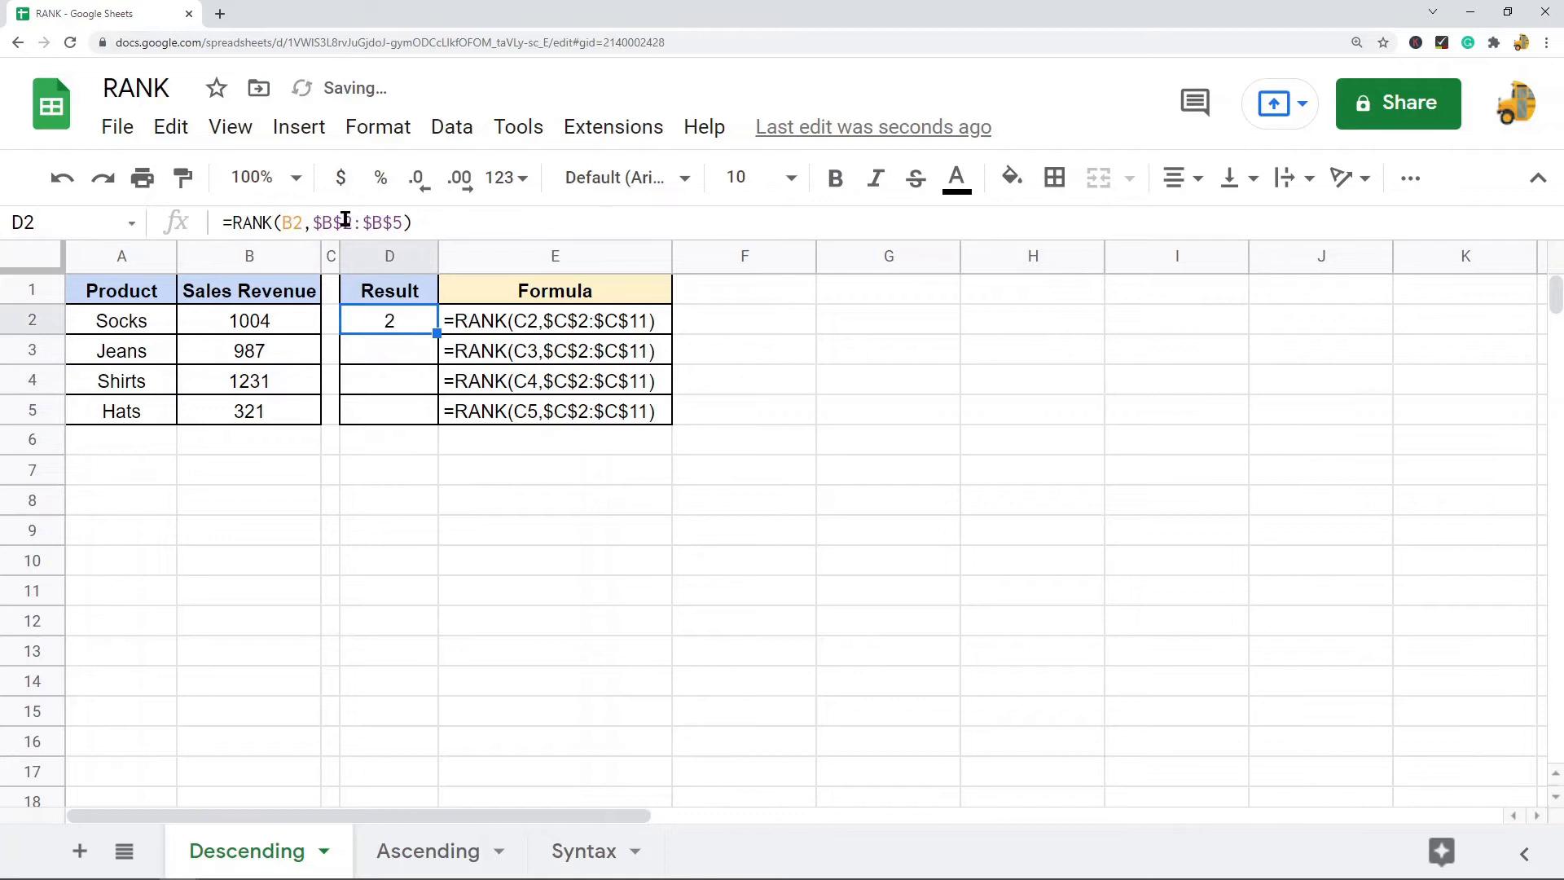
click(404, 225)
key(F4)
key(F4)
key(F4)
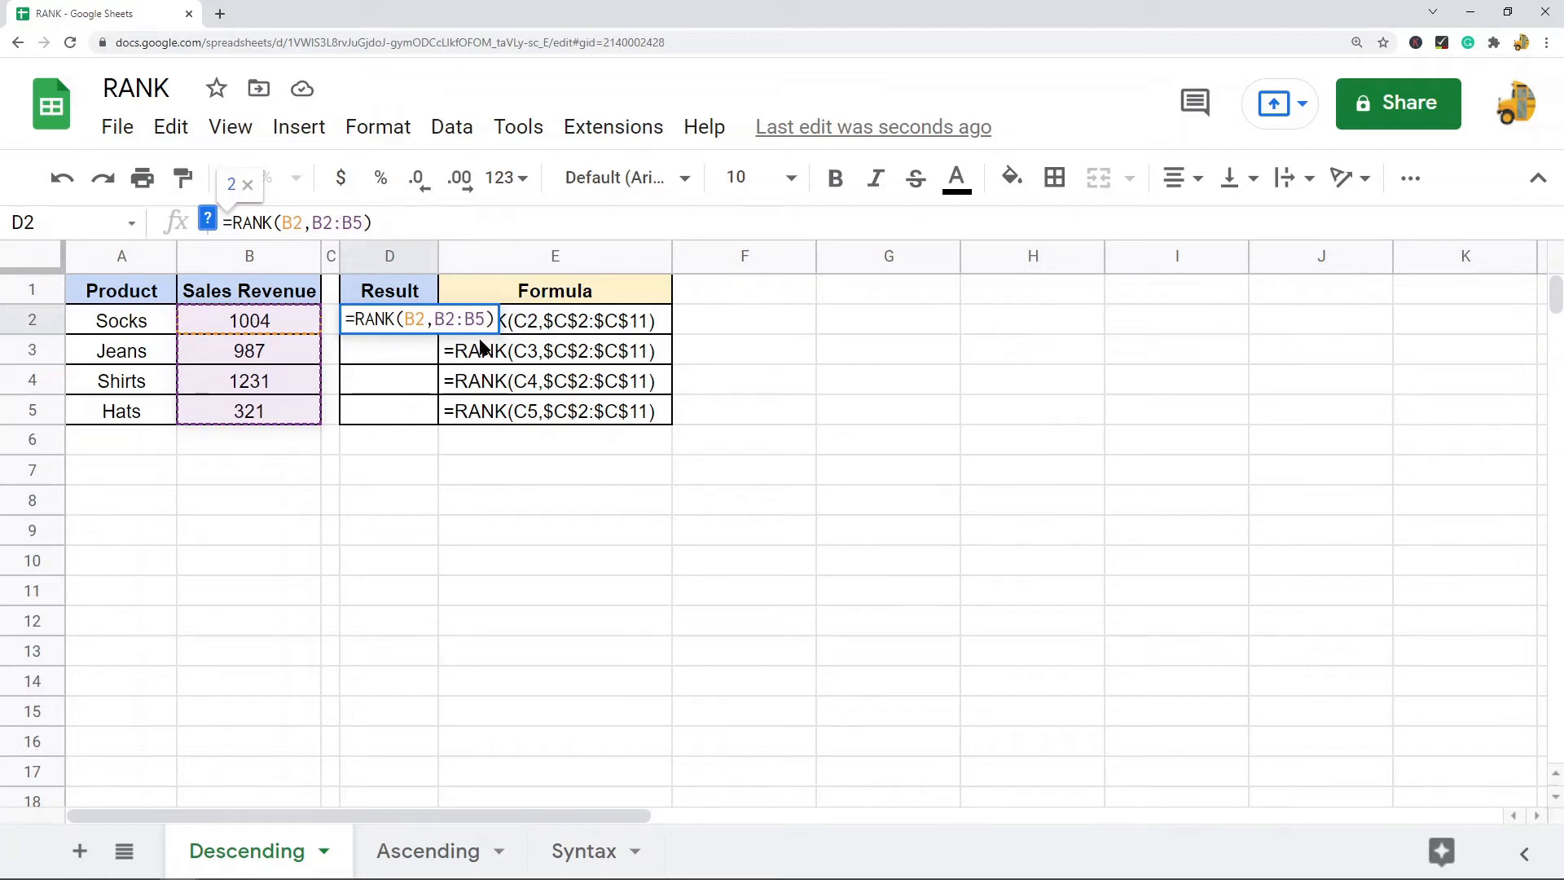
key(Return)
Step: Copy the relative-reference RANK formula from D2 into D3:D5
click(412, 324)
key(ctrl+c)
click(405, 359)
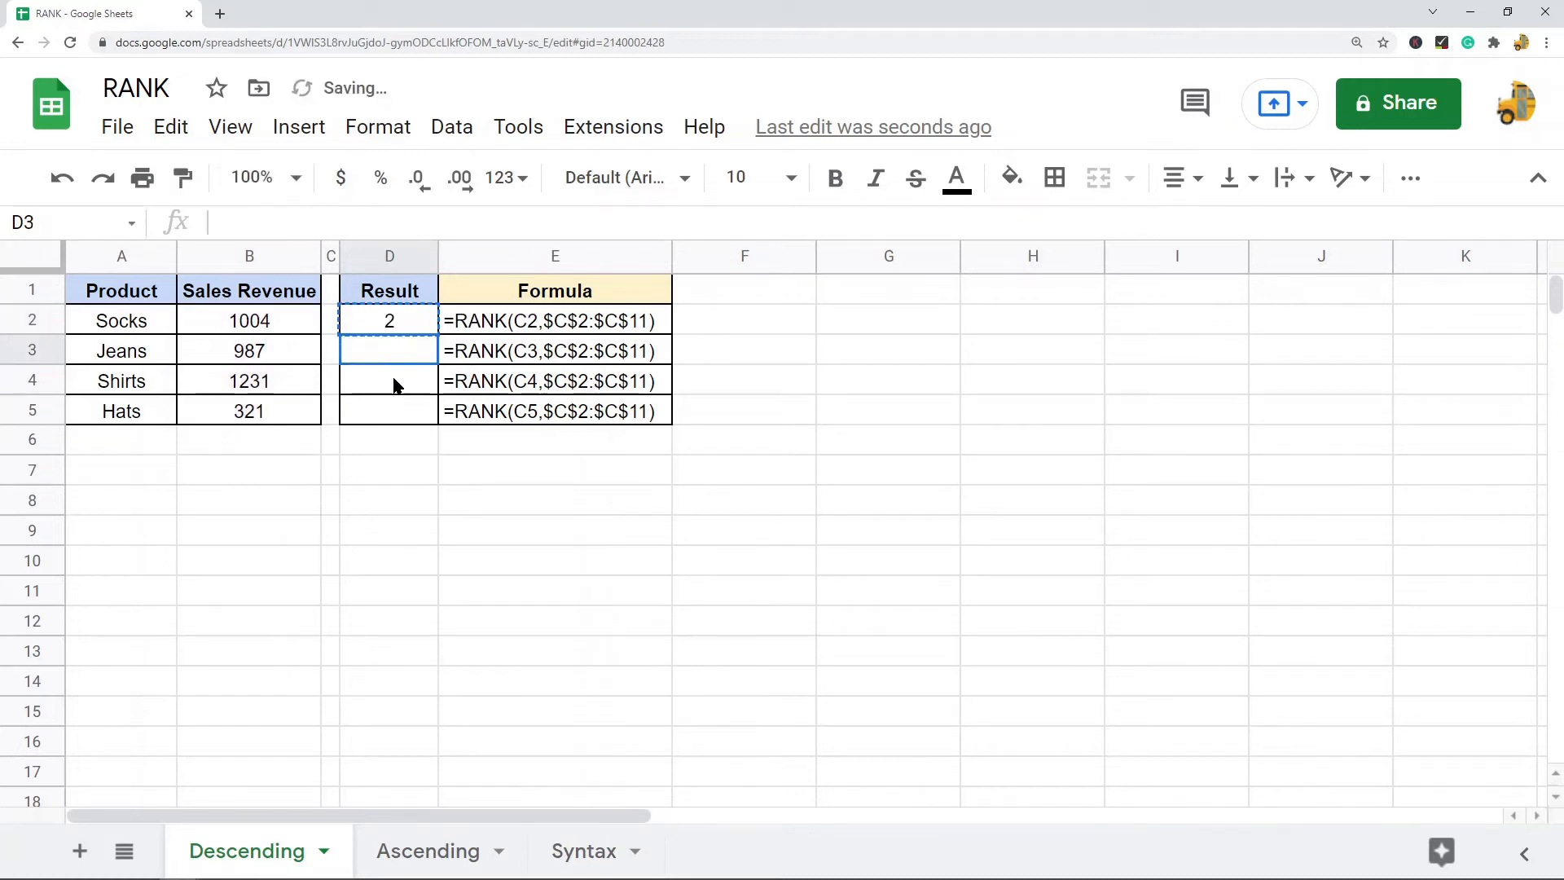
shift+click(394, 408)
key(ctrl+v)
Step: Examine which data ranges the pasted RANK formulas in D3, D4 and D5 reference
click(462, 496)
click(412, 353)
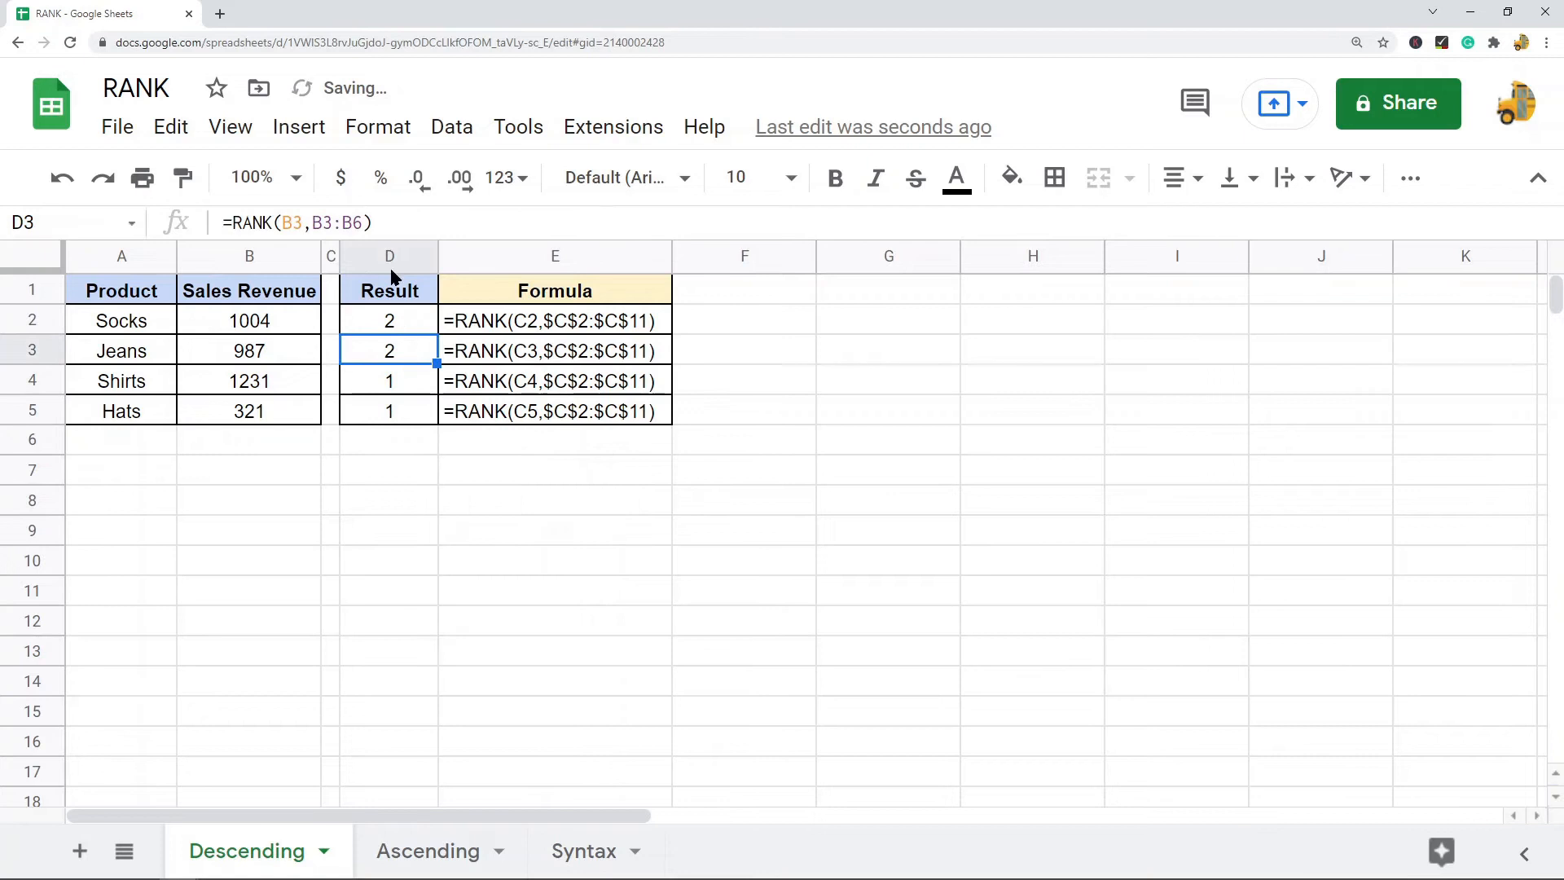
click(344, 223)
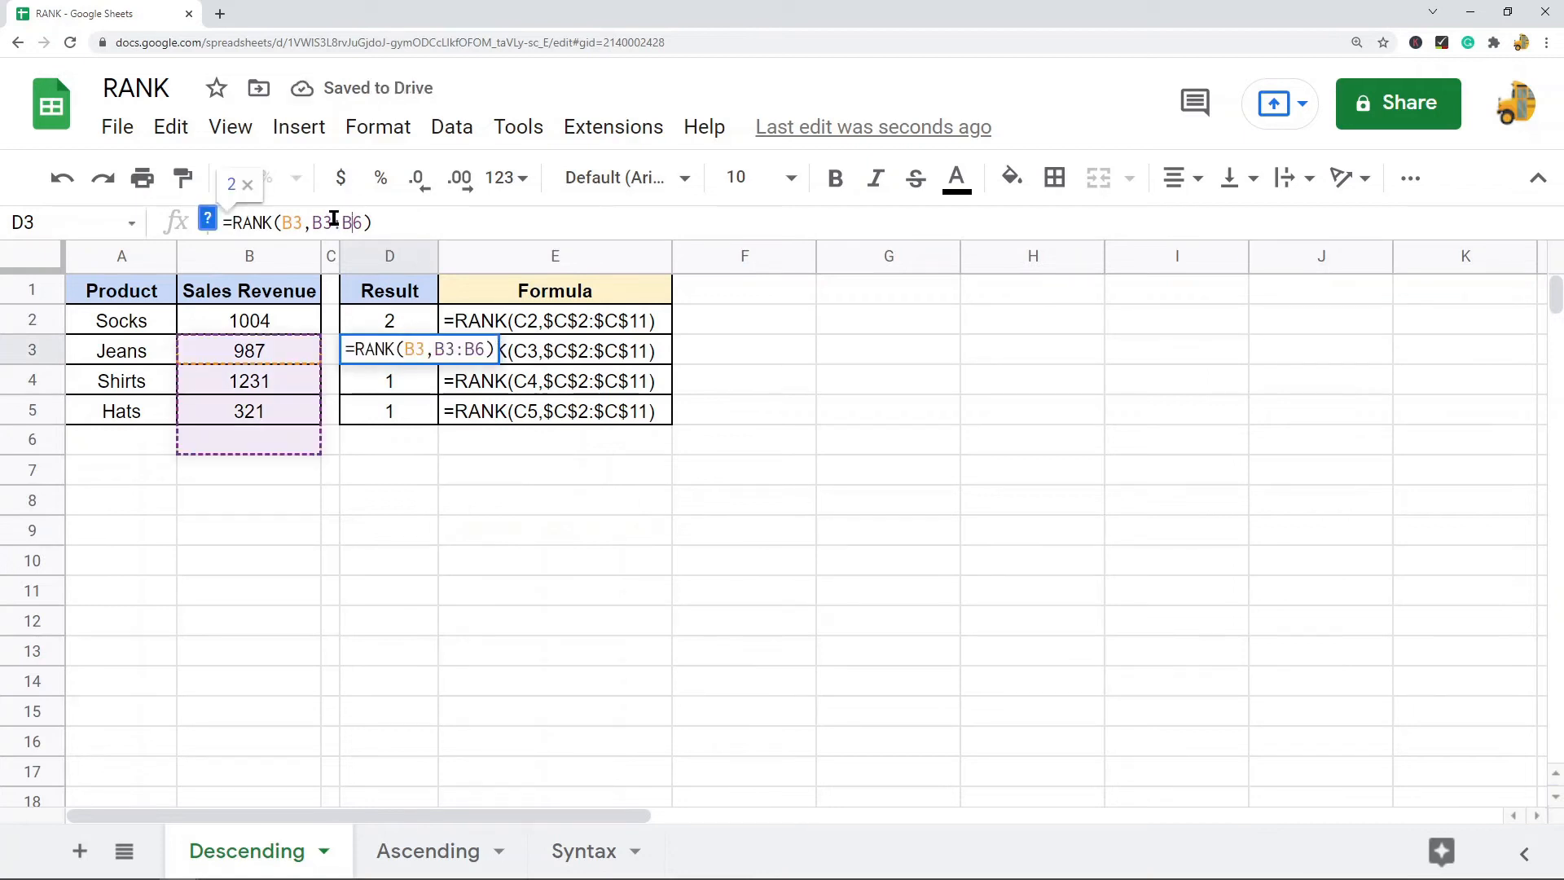
key(Escape)
click(401, 381)
click(333, 223)
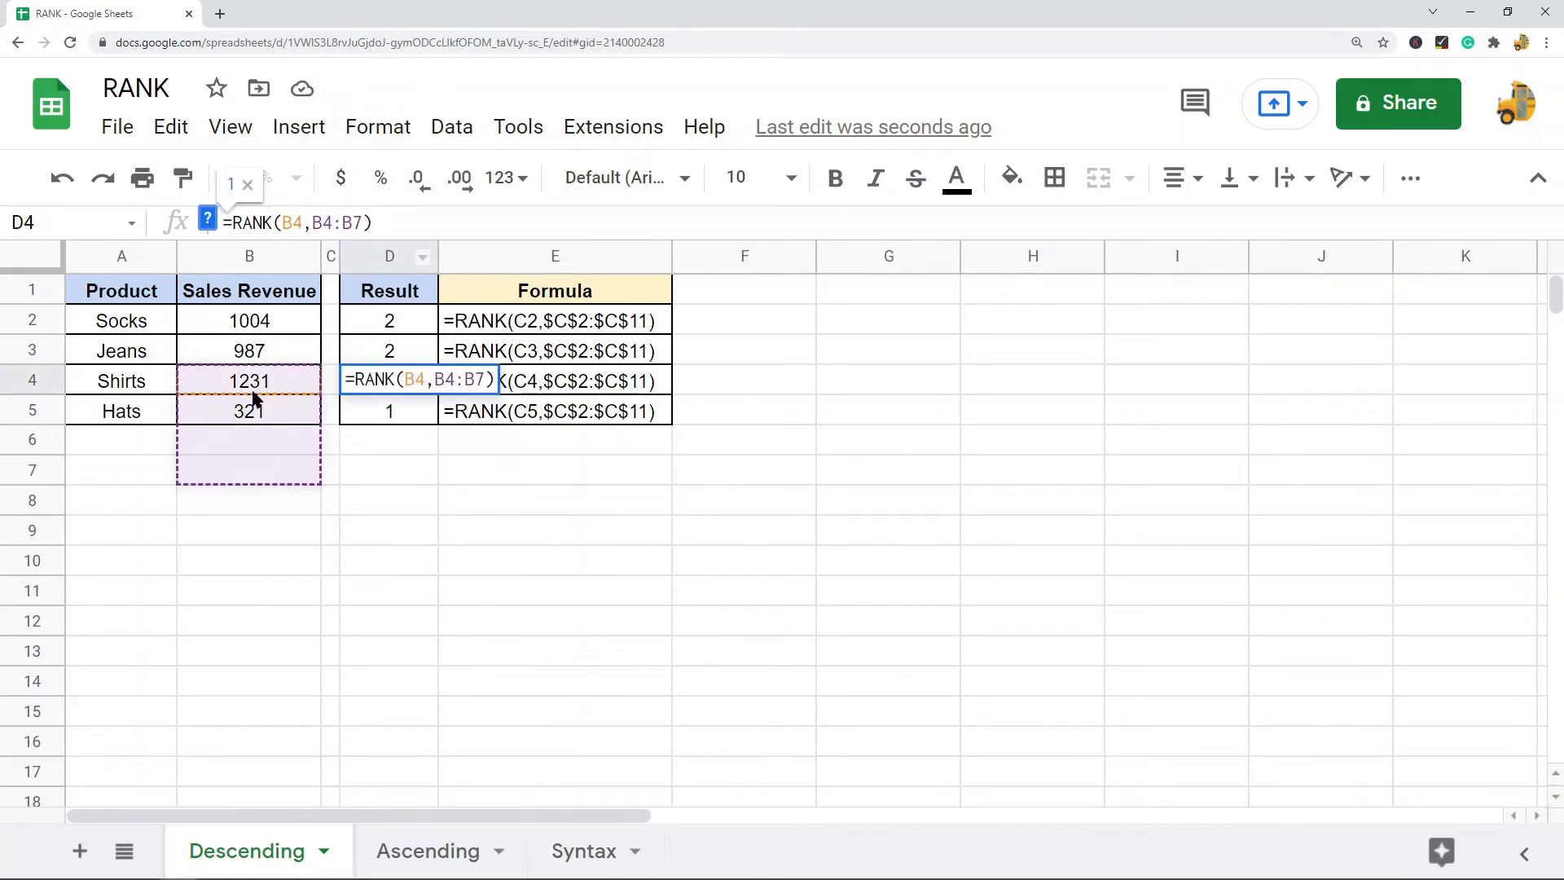
key(Escape)
click(404, 414)
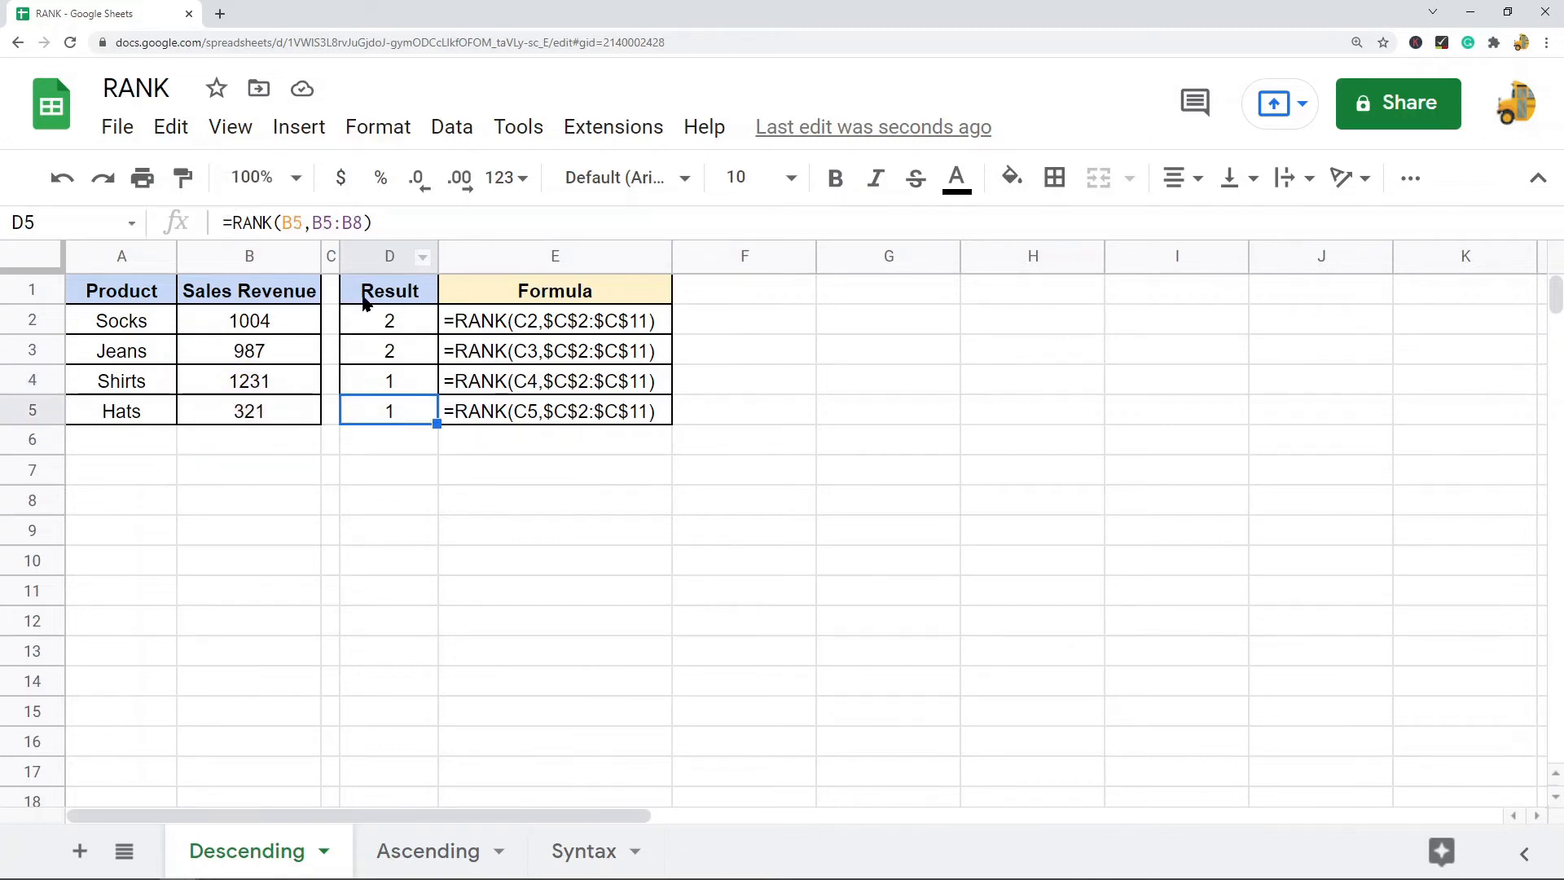
Step: Change the data range in the D2 RANK formula to the absolute reference $B$2:$B$5
click(321, 222)
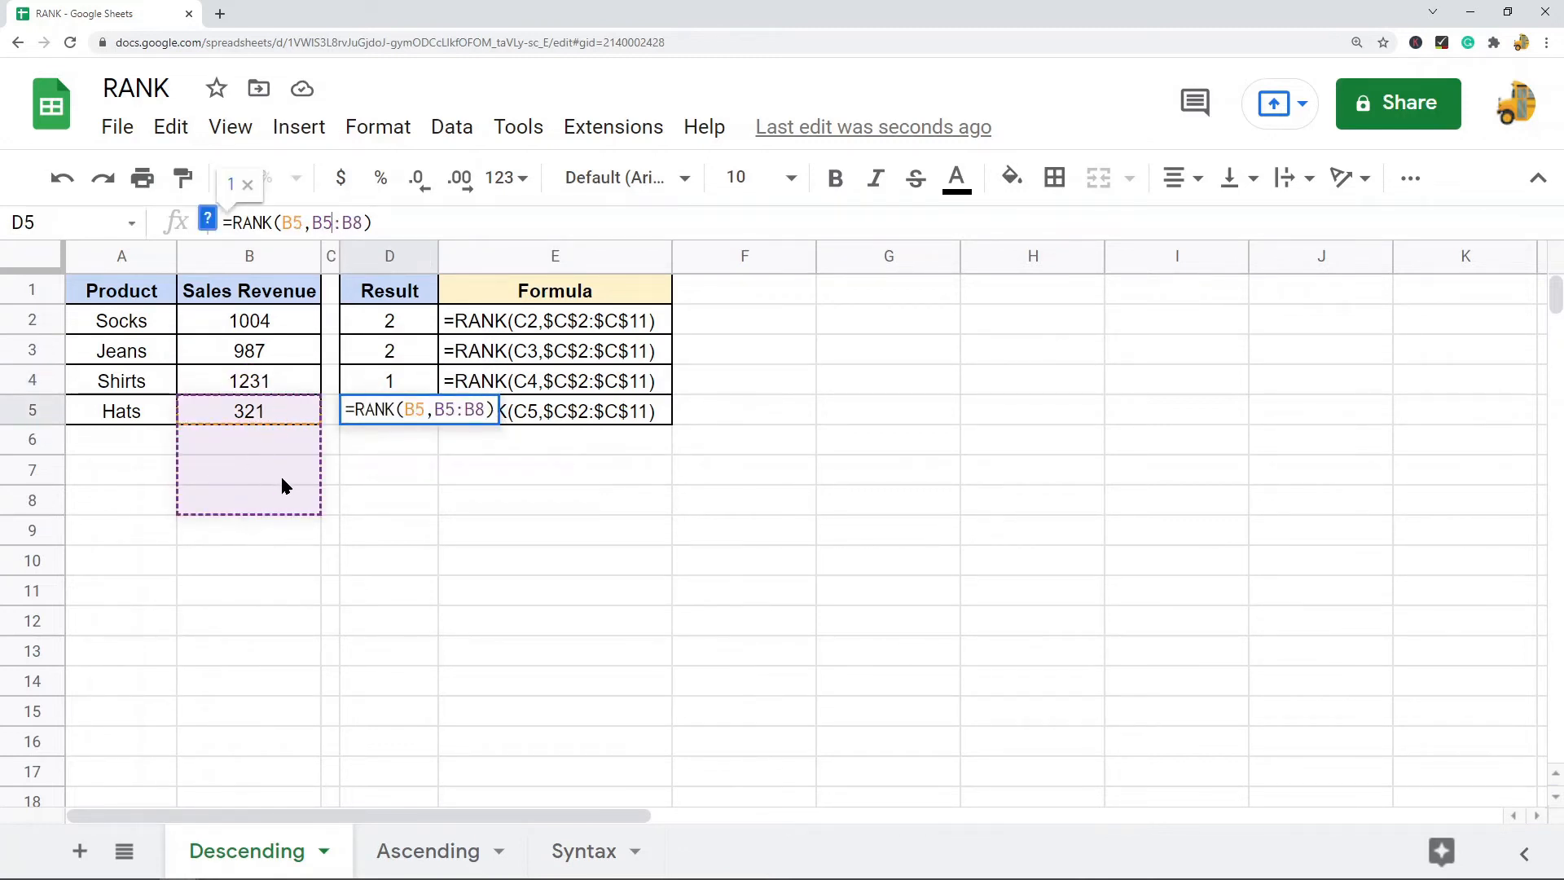
click(404, 321)
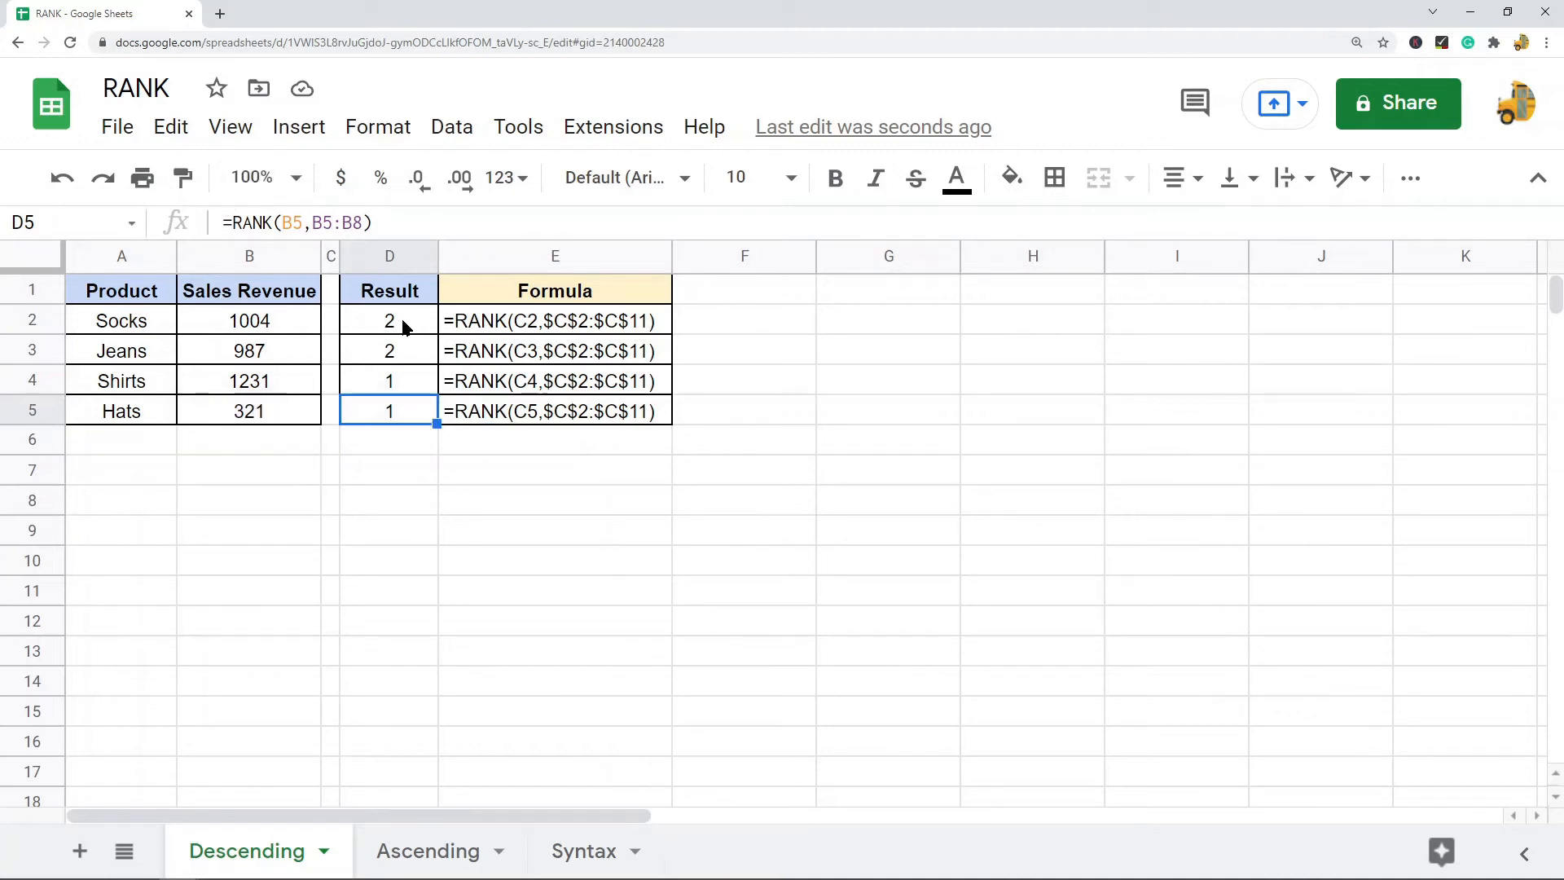
click(370, 222)
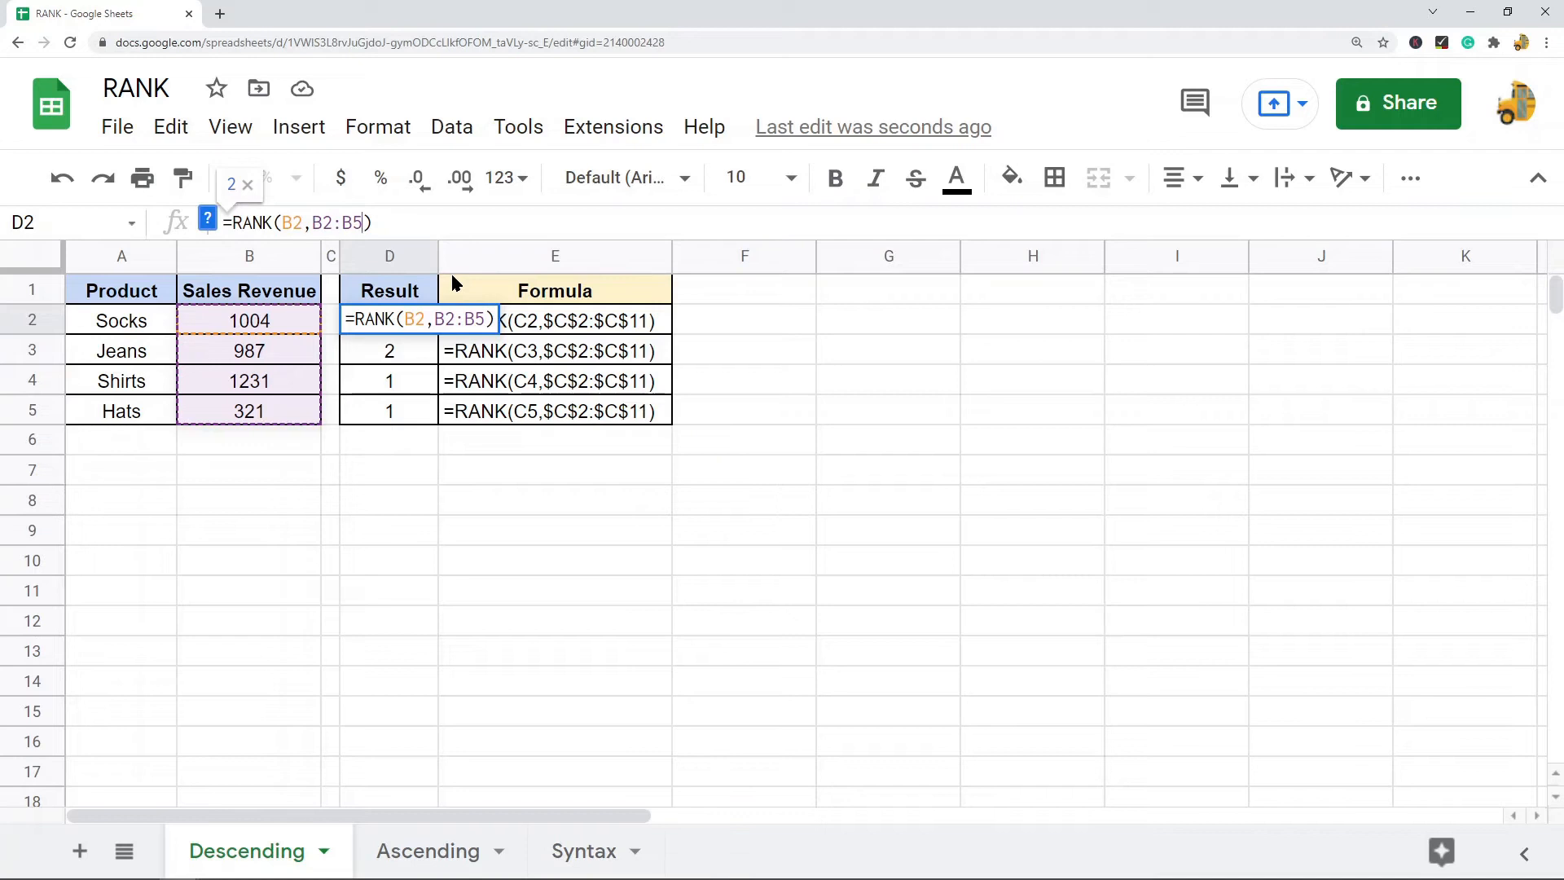
key(F4)
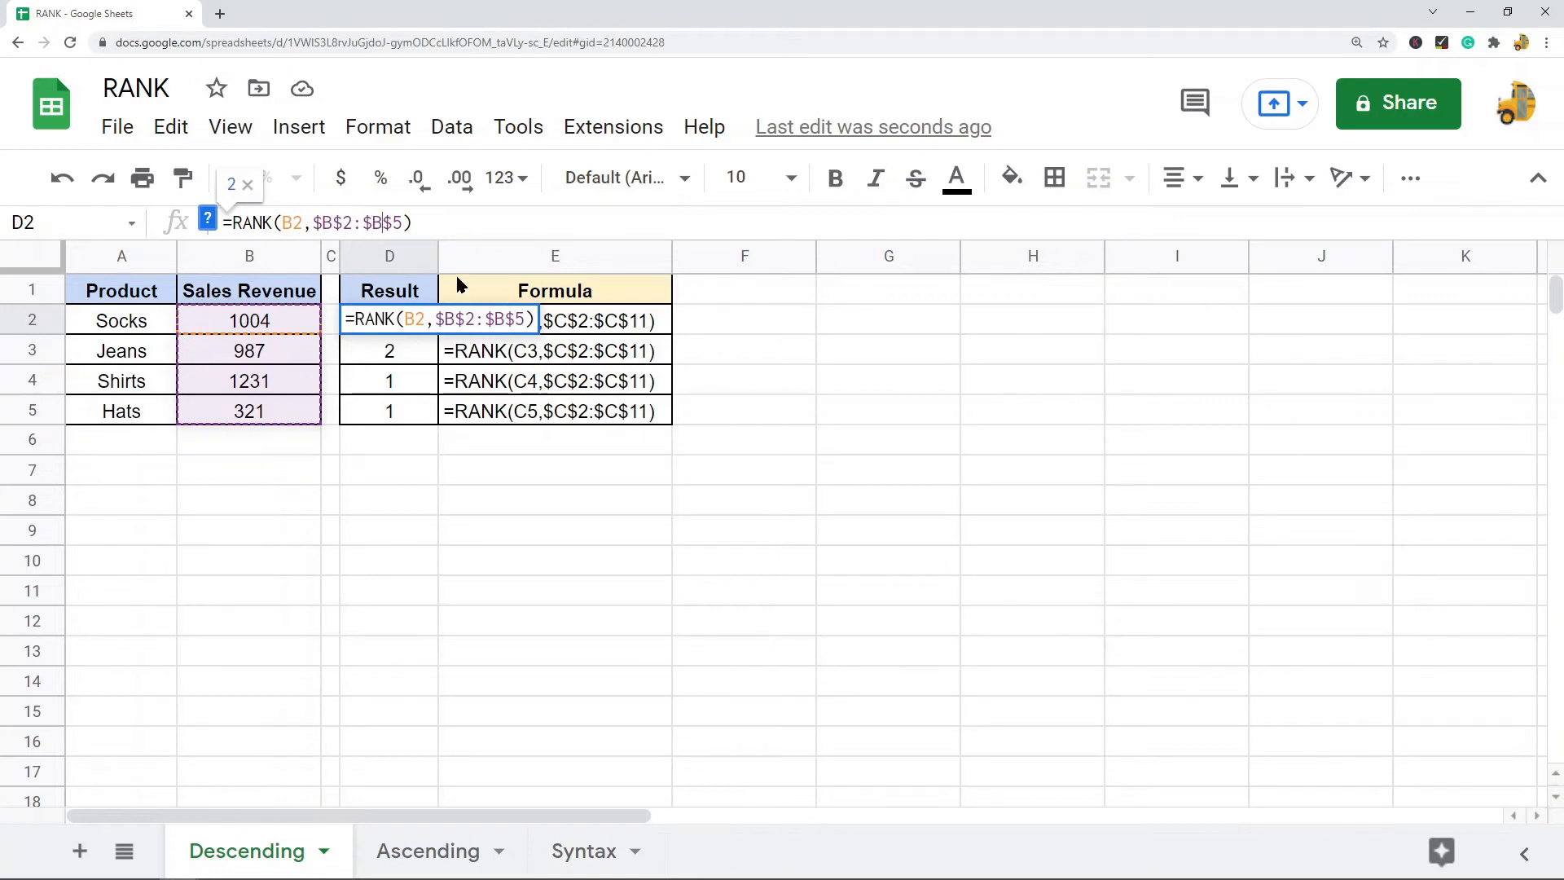
click(444, 226)
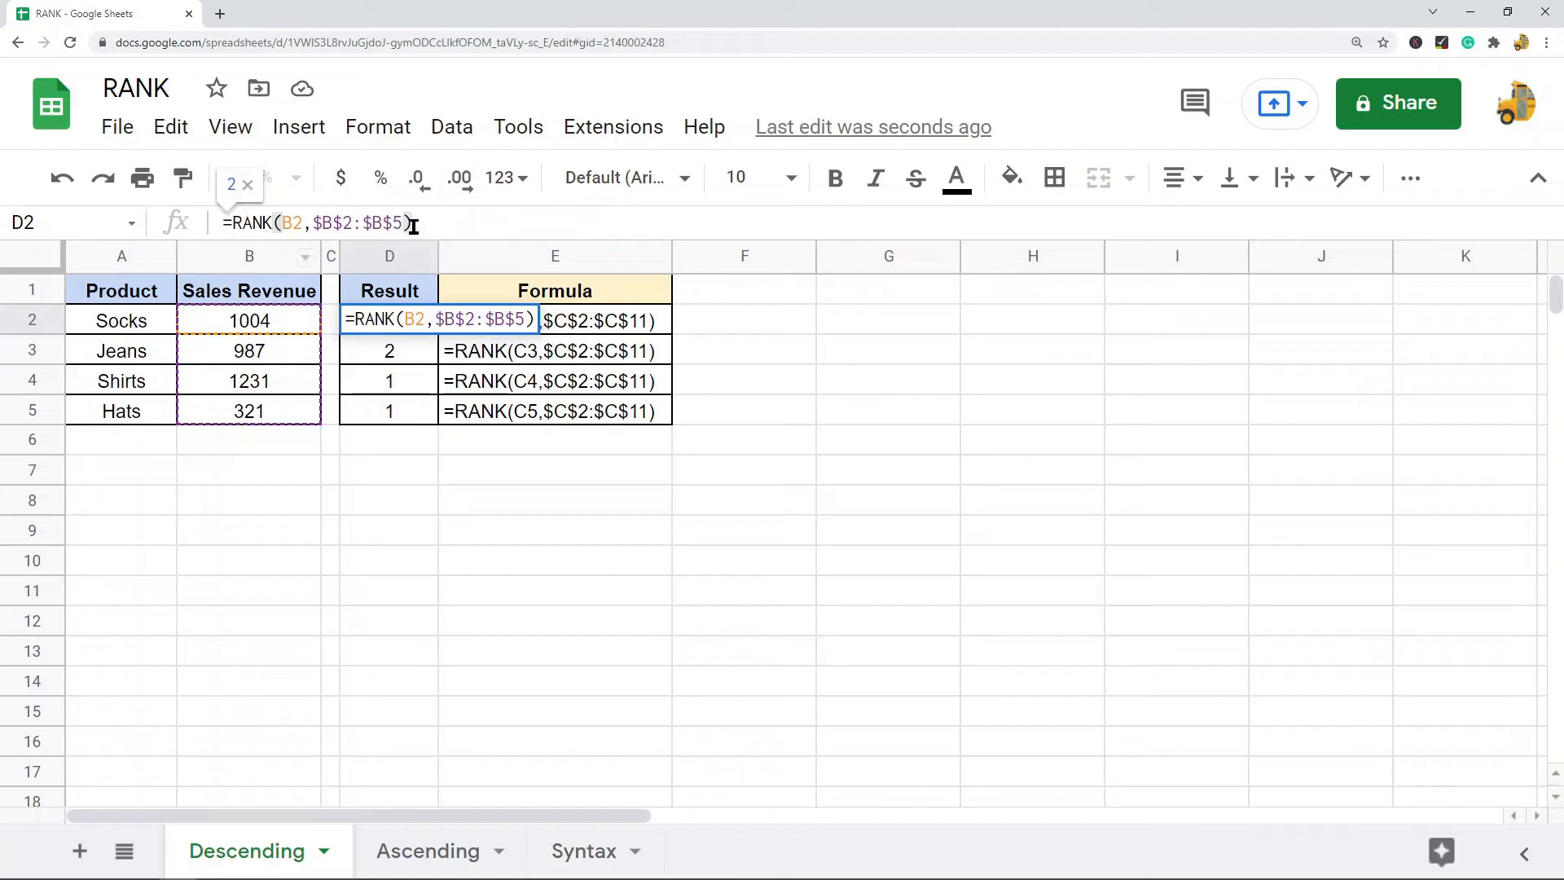
key(Return)
Step: Copy the absolute-reference RANK formula from D2 into D3:D5
click(402, 325)
key(ctrl+c)
drag(395, 350, 397, 417)
key(ctrl+v)
Step: Check which data range each of the pasted RANK formulas in D3, D4 and D5 uses
click(399, 350)
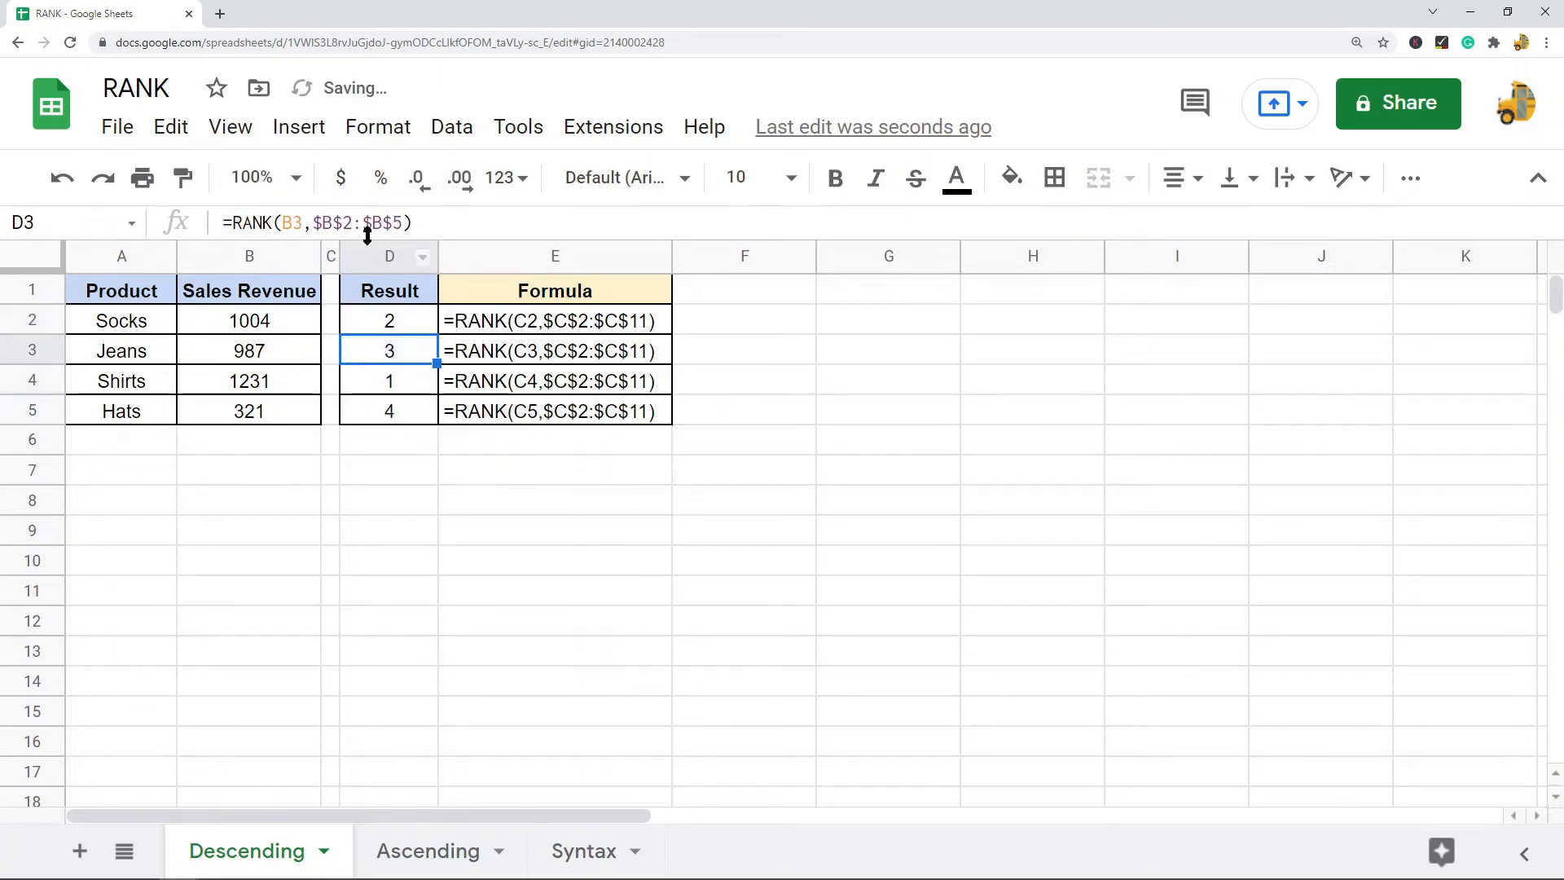
double_click(399, 350)
click(399, 386)
click(363, 222)
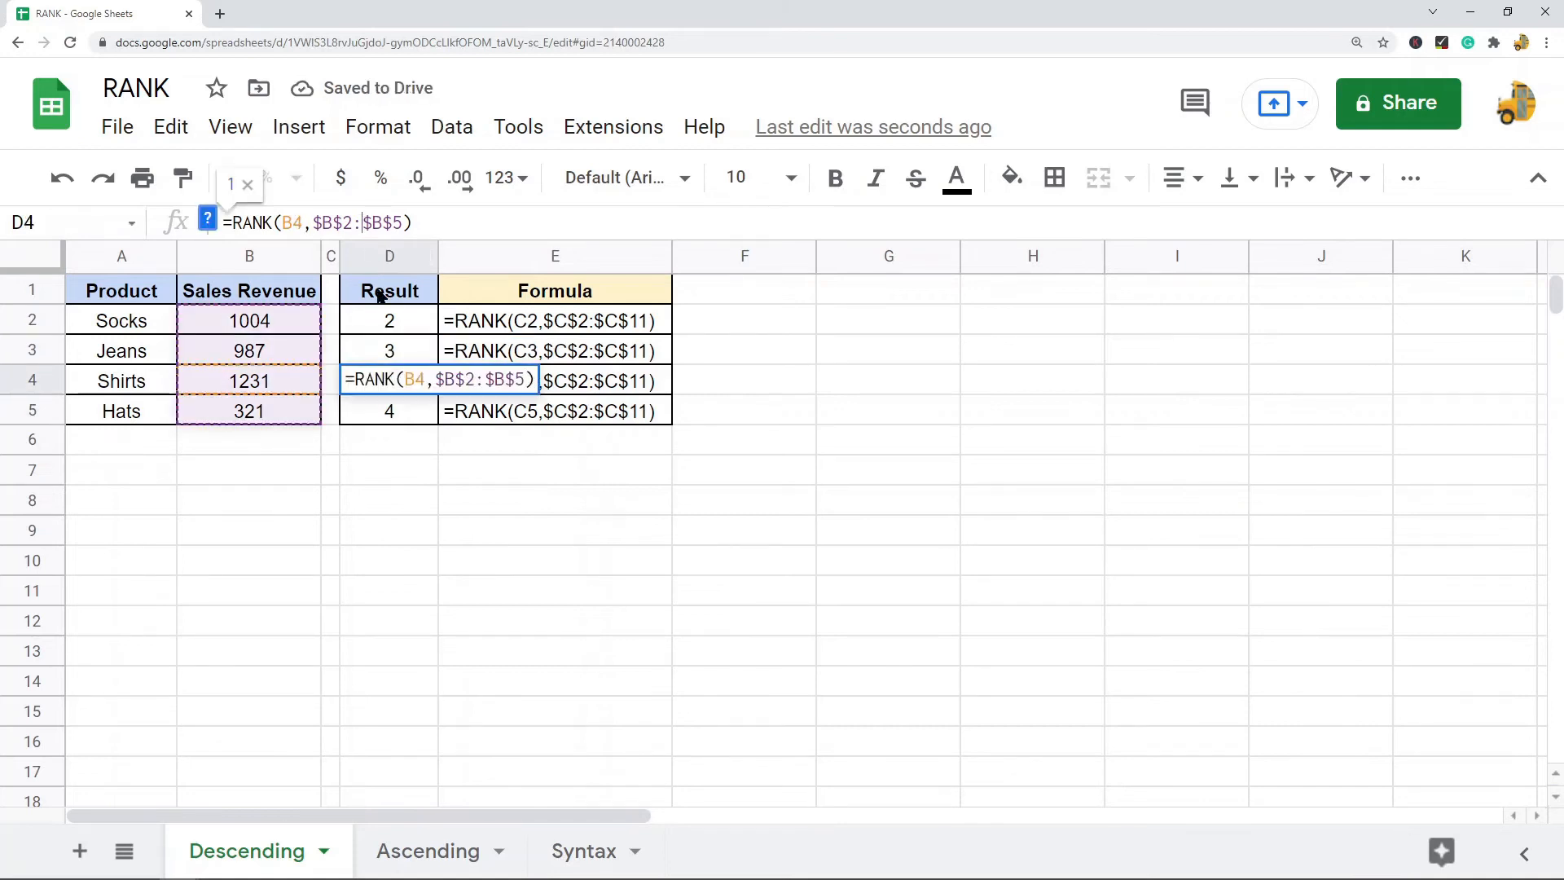
click(392, 411)
click(360, 217)
key(Escape)
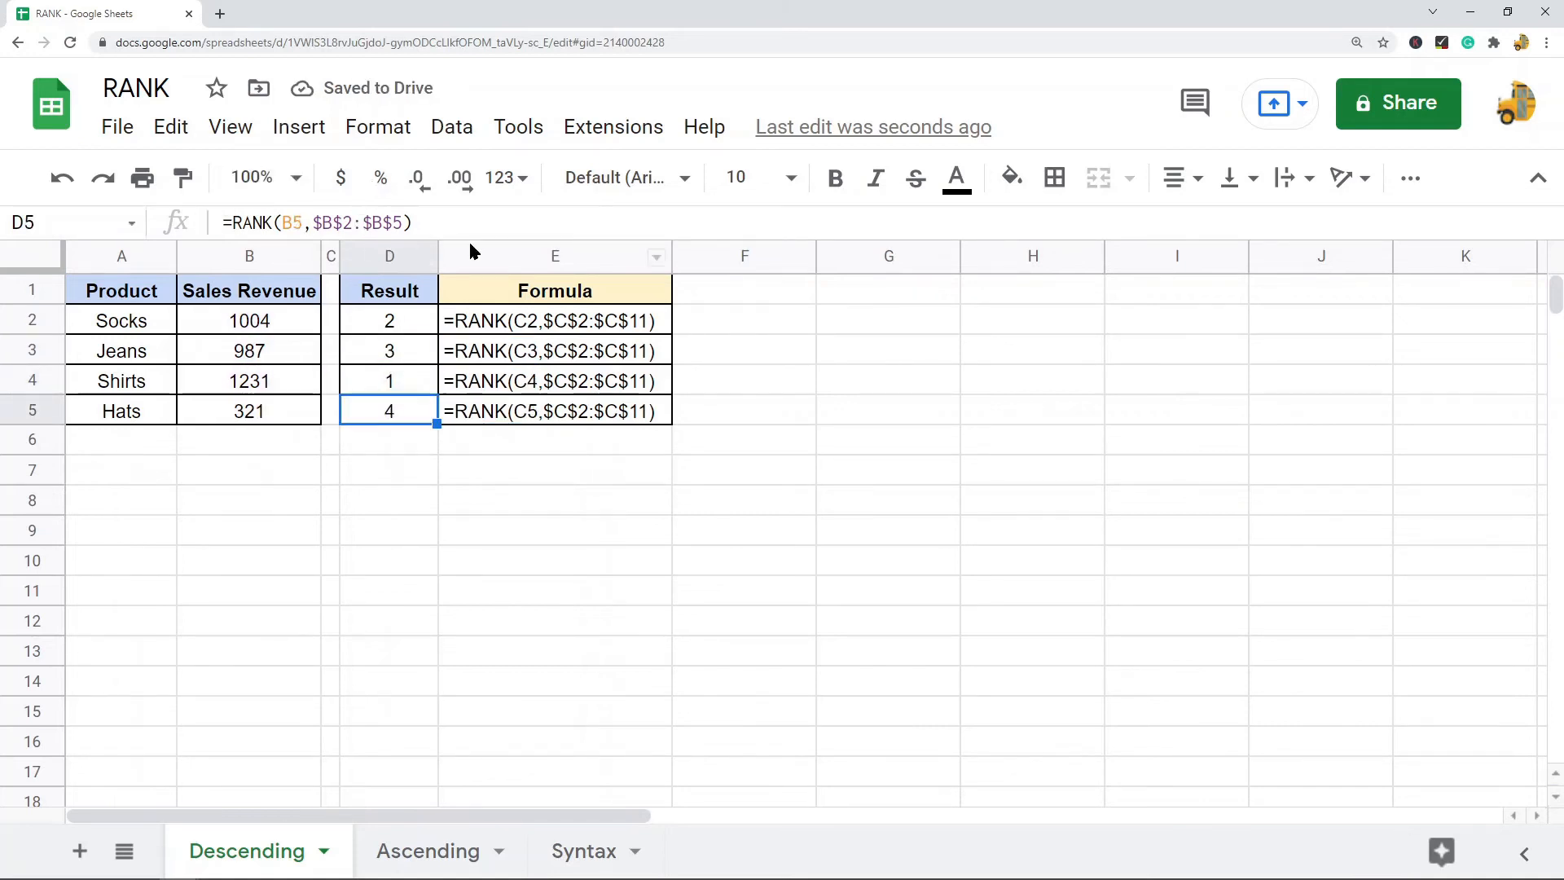
click(293, 567)
Step: On the Ascending sheet, start a RANK formula in D2 with B2 as the value to rank
click(457, 849)
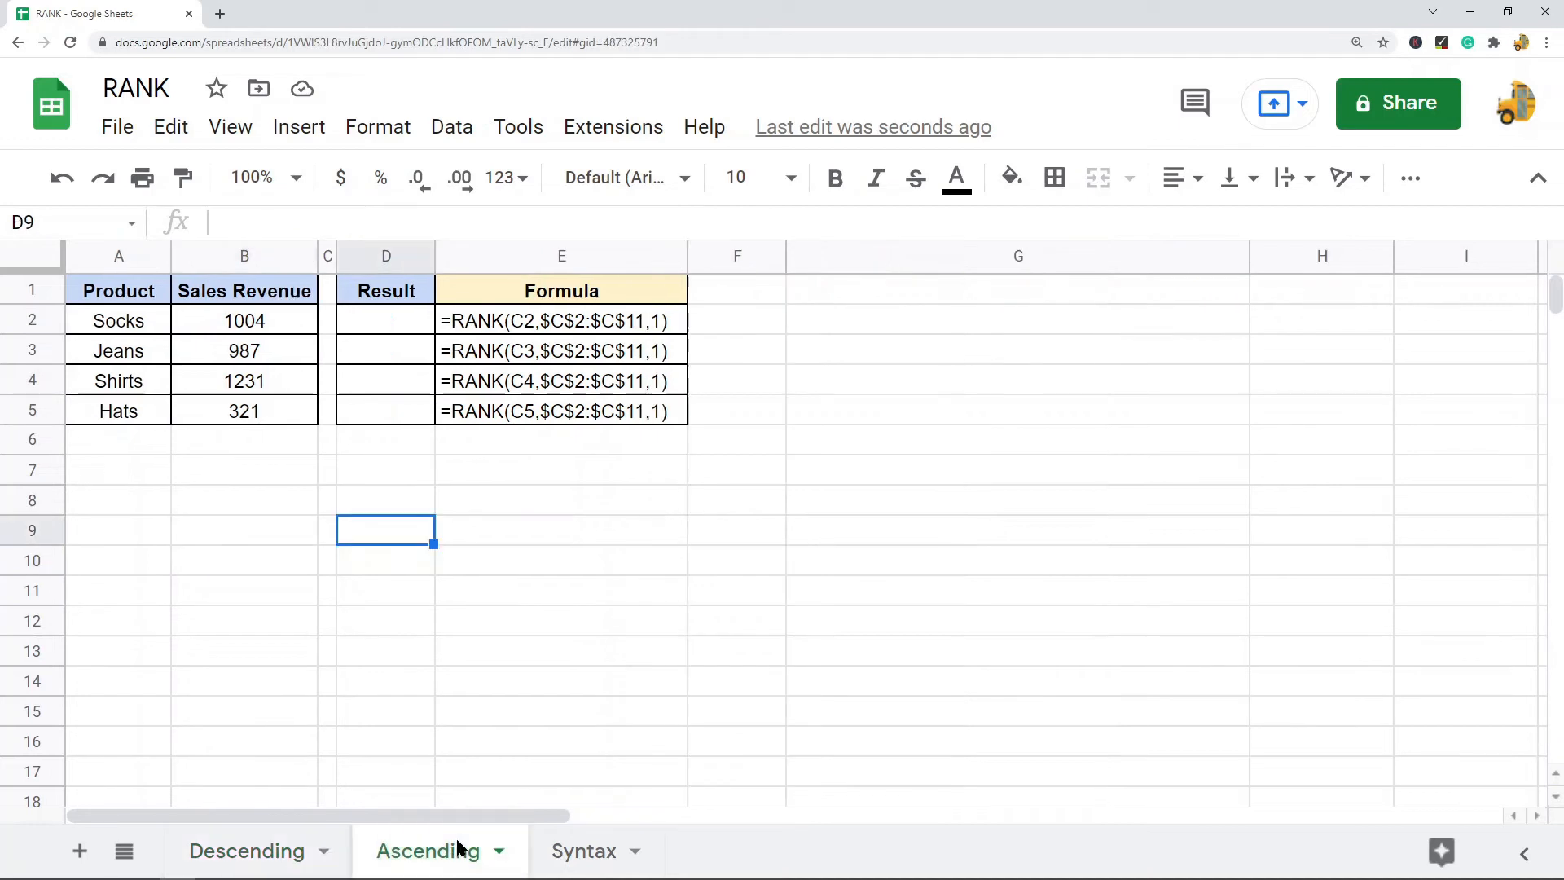
click(388, 320)
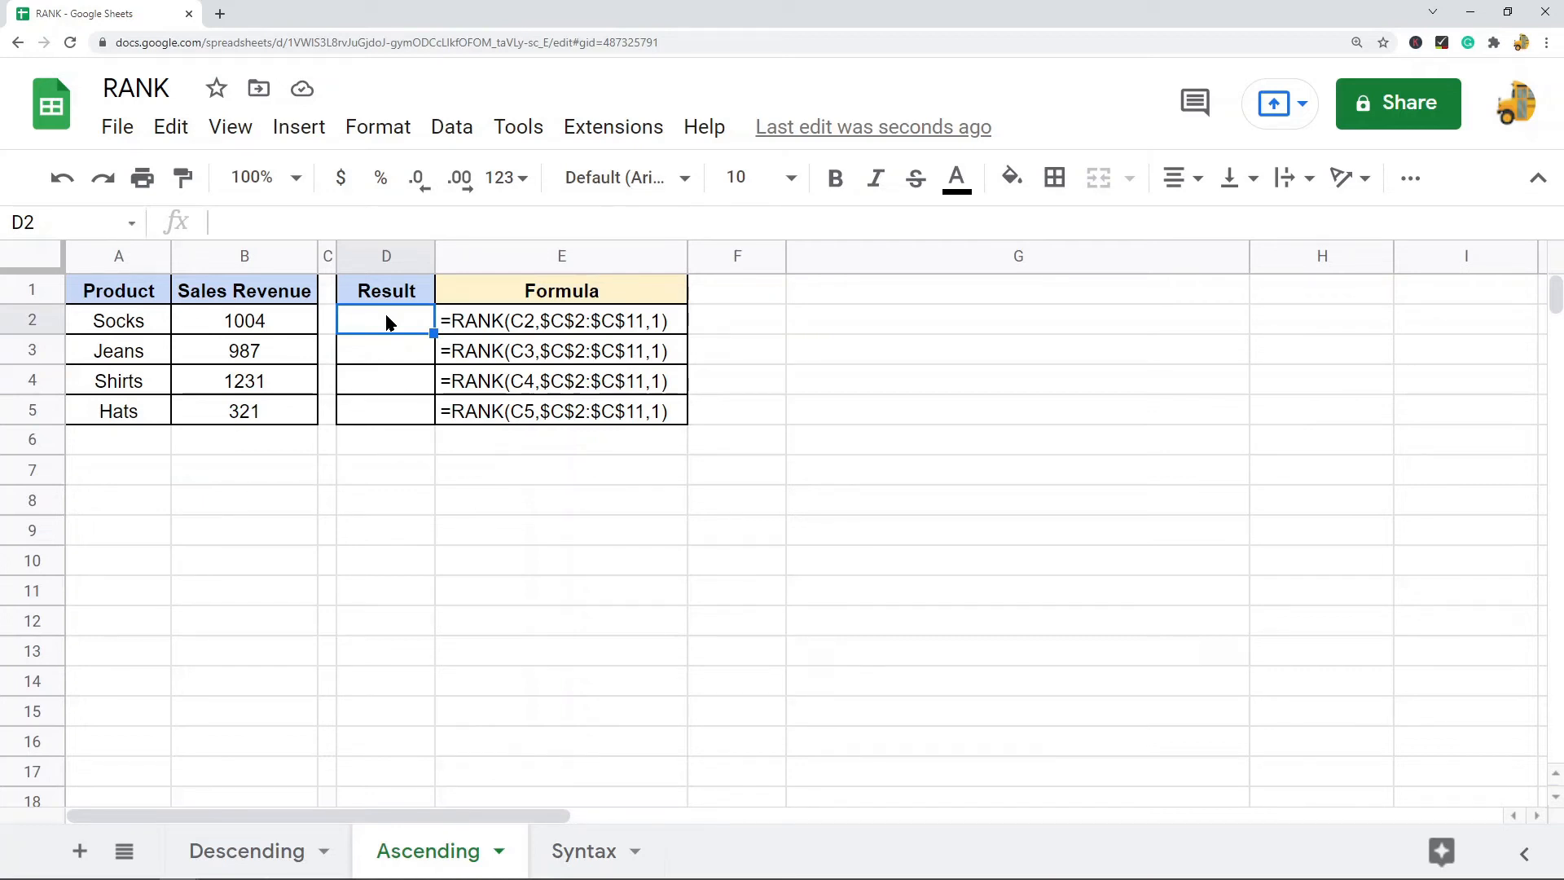
text(=RAML)
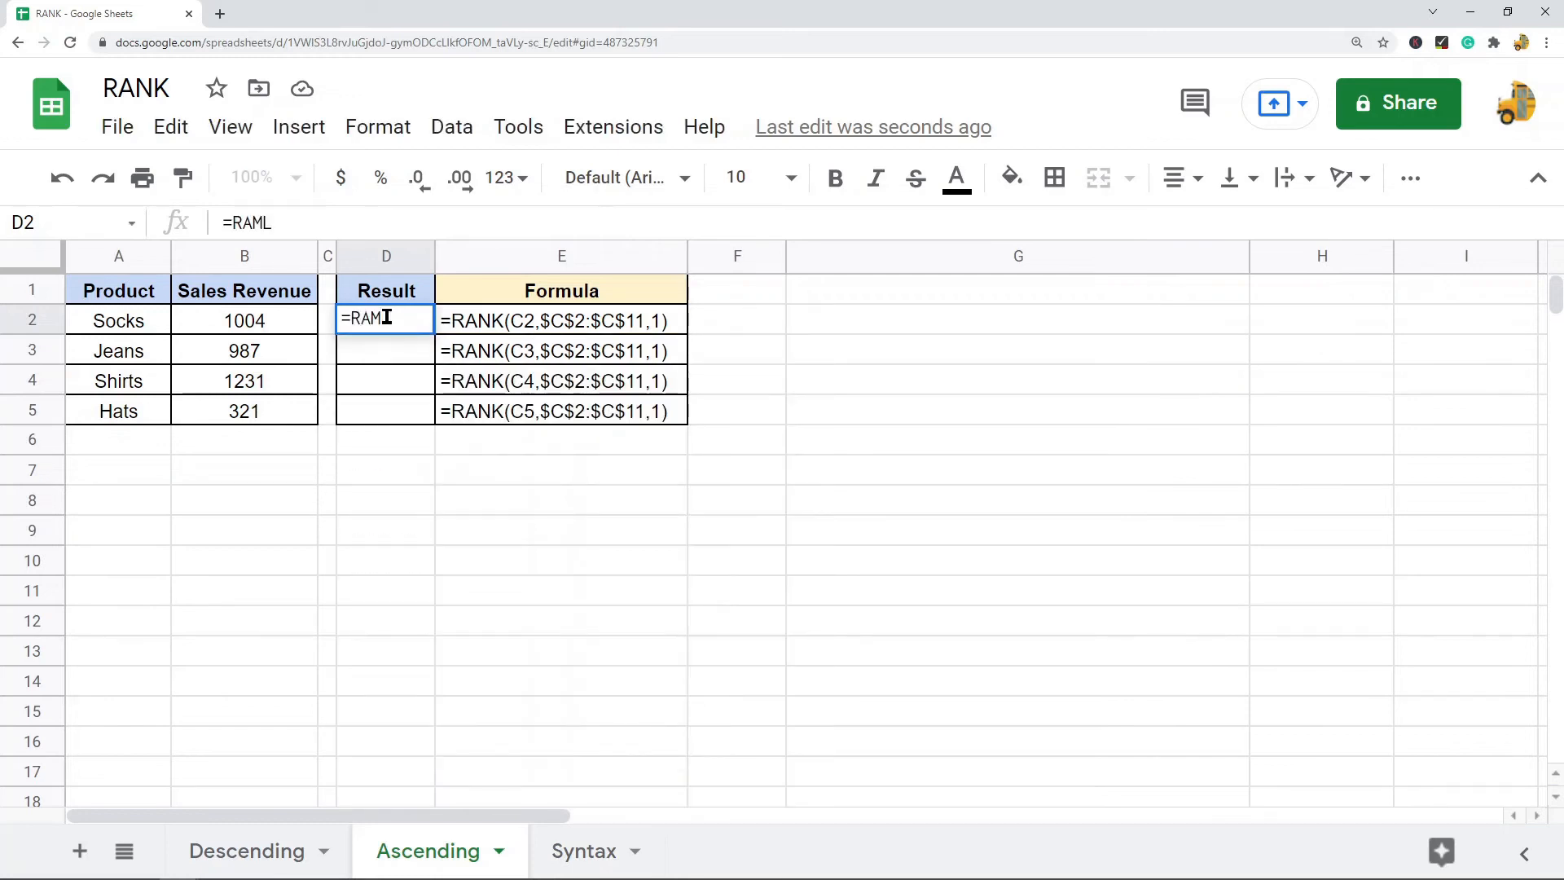
key(BackSpace)
key(BackSpace)
text(NK()
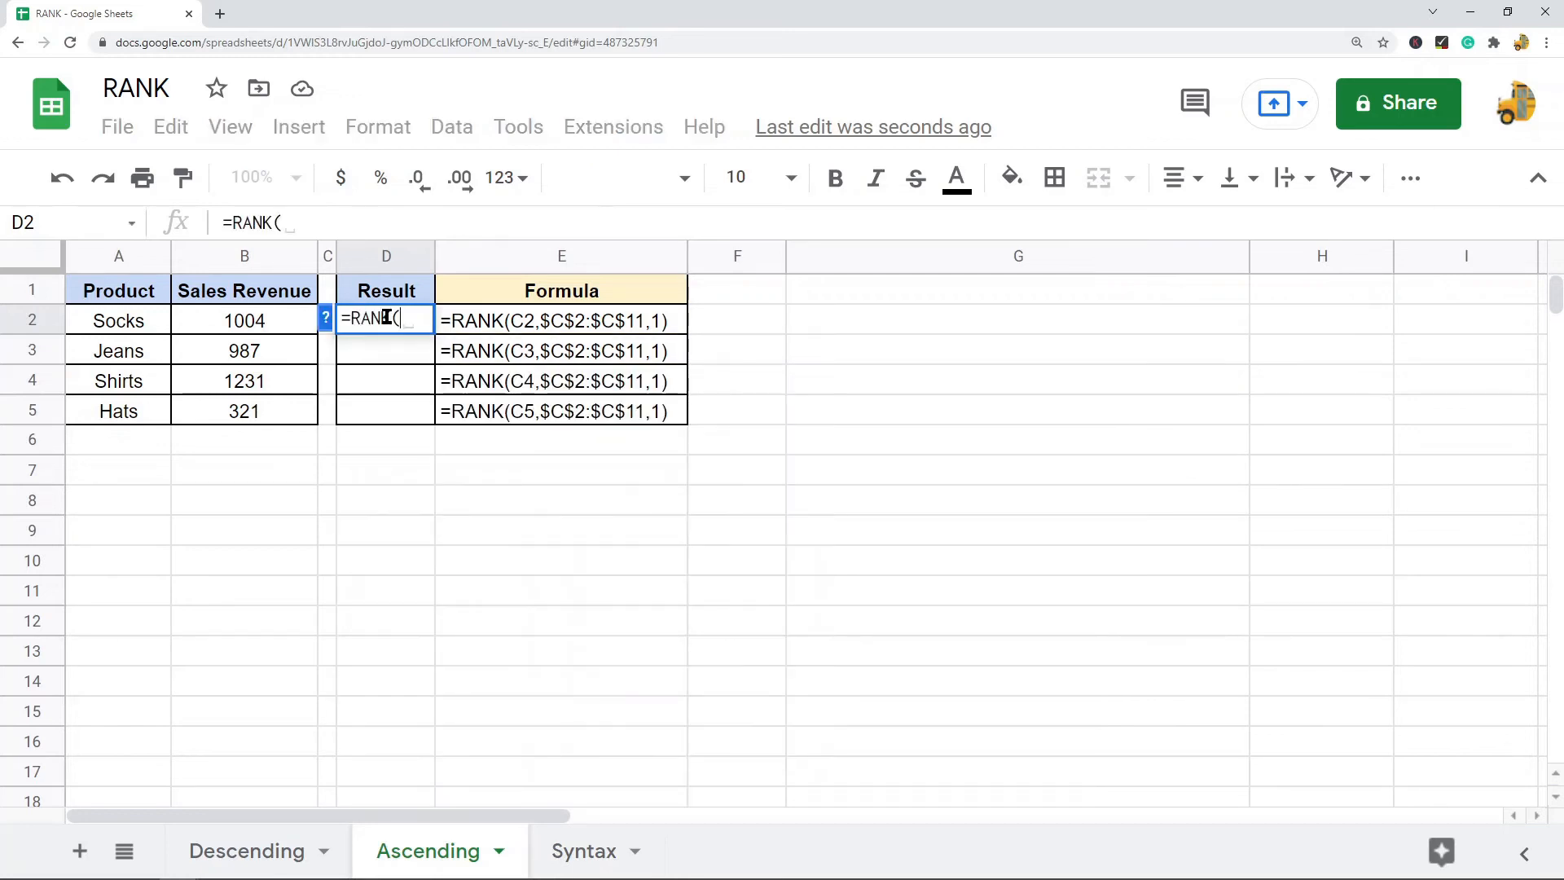
click(279, 326)
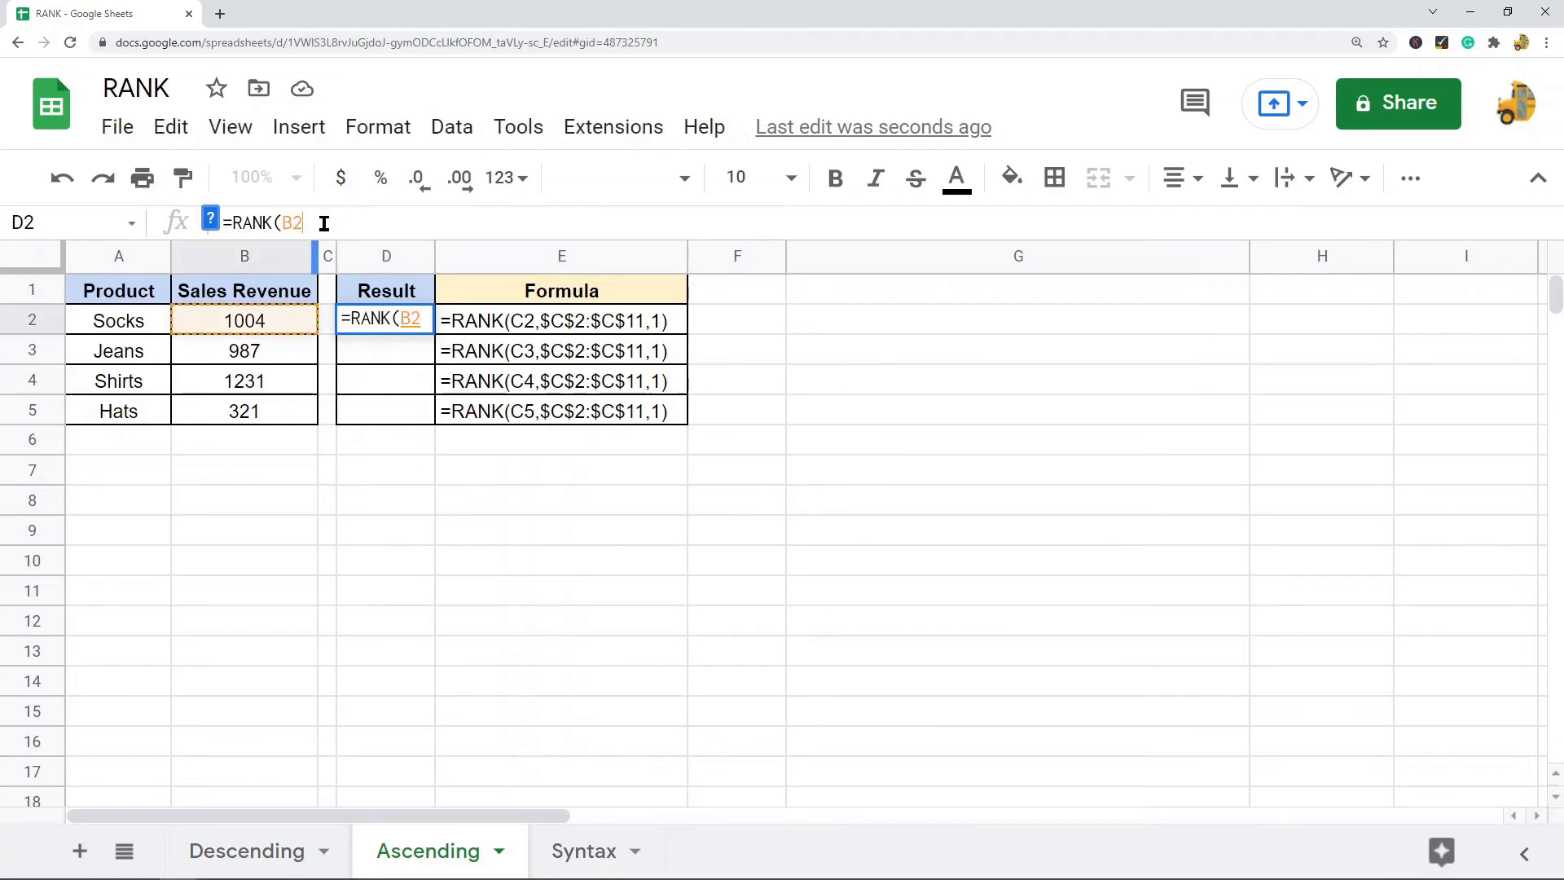
text(,)
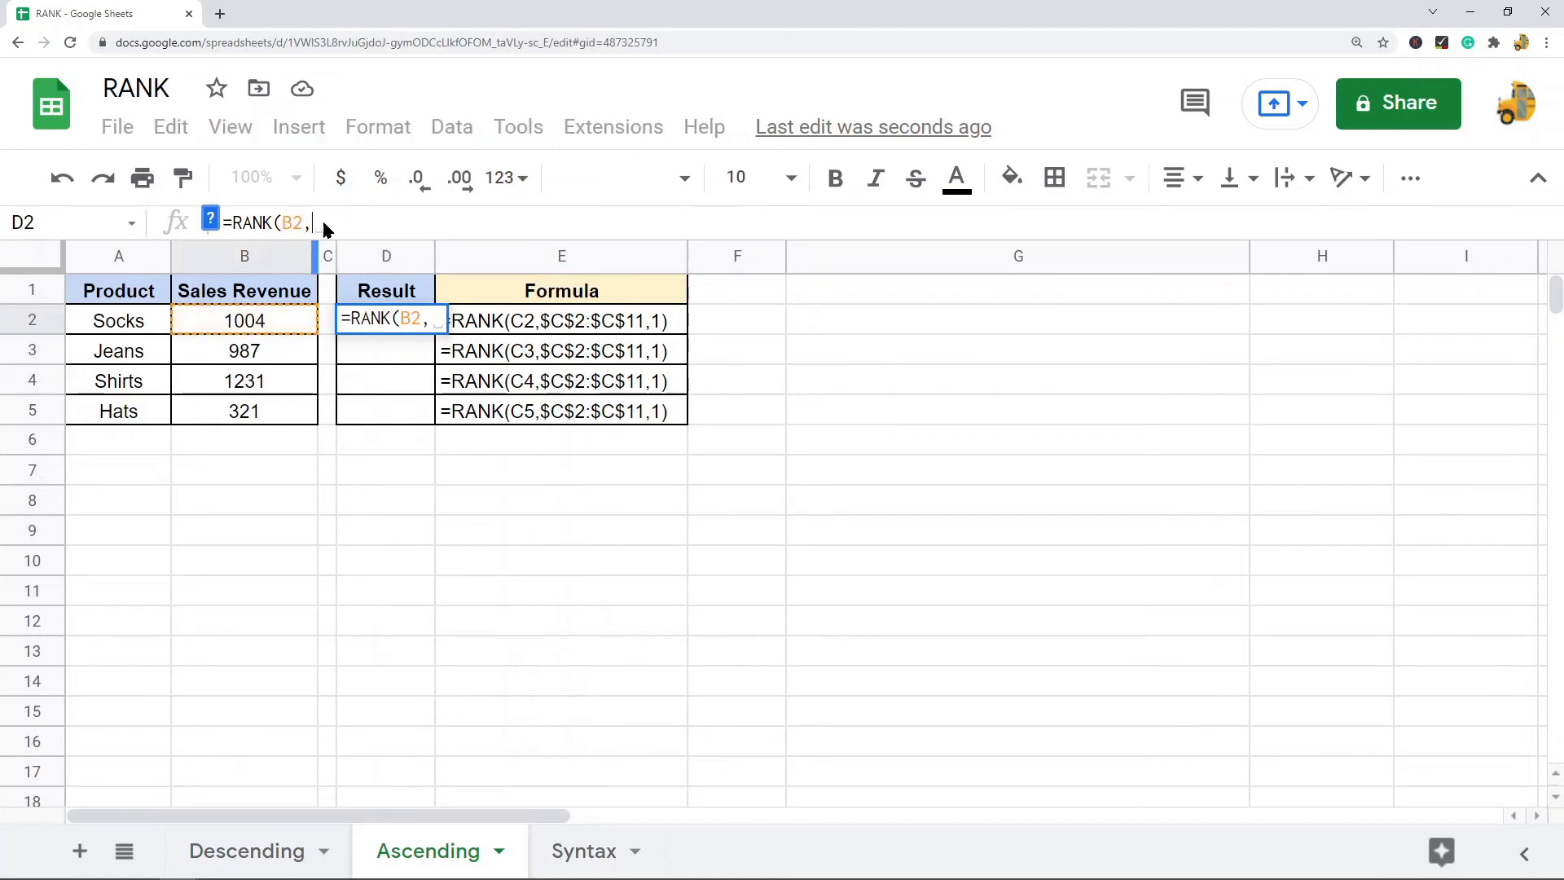
Step: Complete the D2 RANK formula with the absolute data range $B$2:$B$5 and 1 as the ascending-order argument
drag(281, 318, 269, 402)
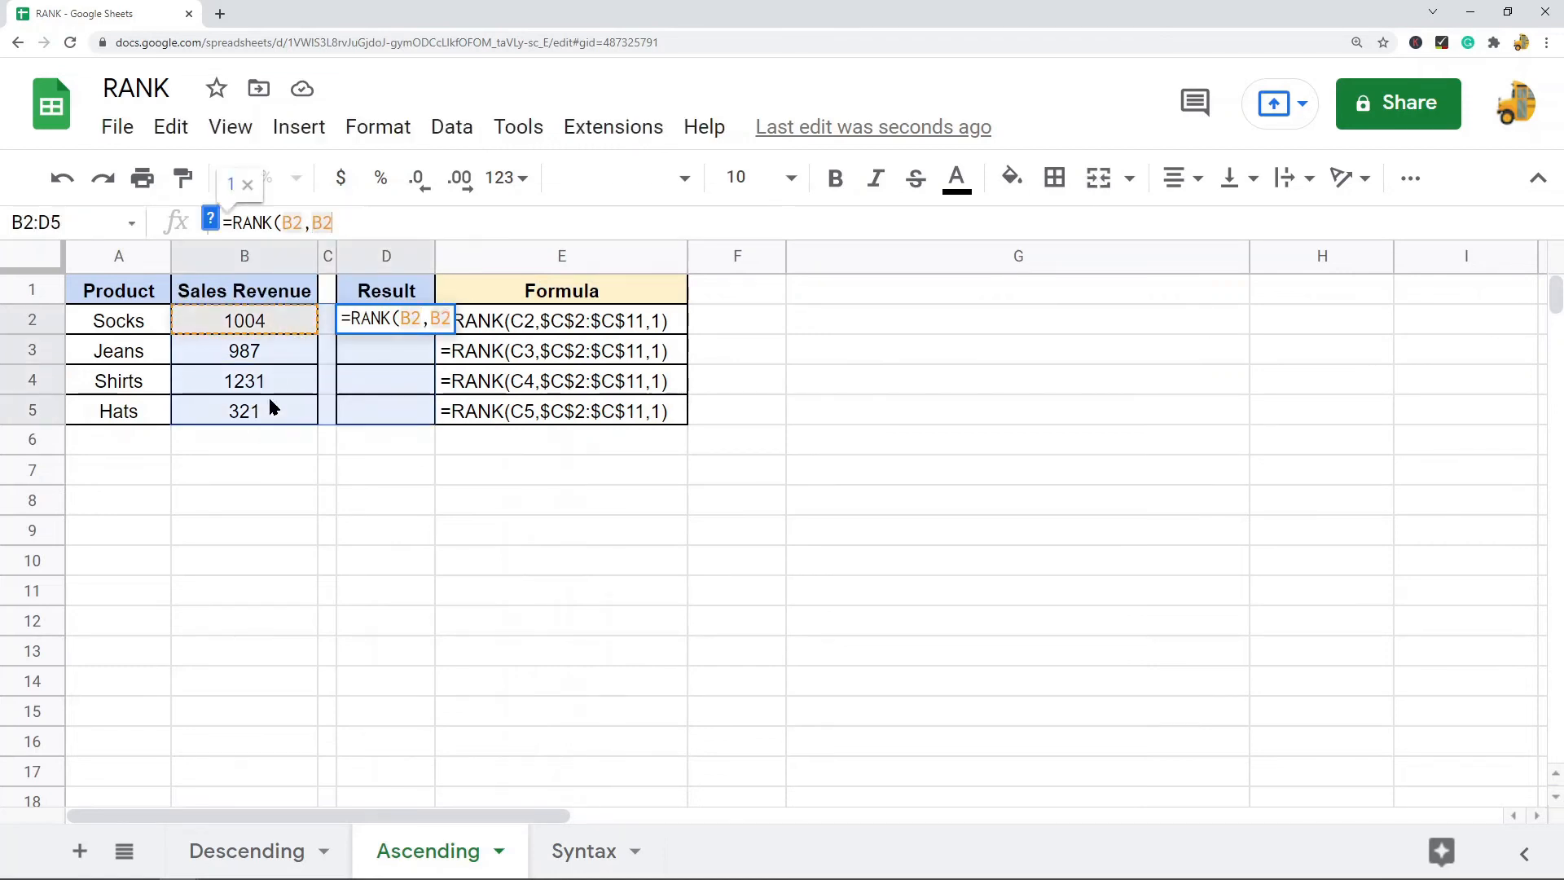
click(383, 229)
key(BackSpace)
drag(222, 322, 237, 412)
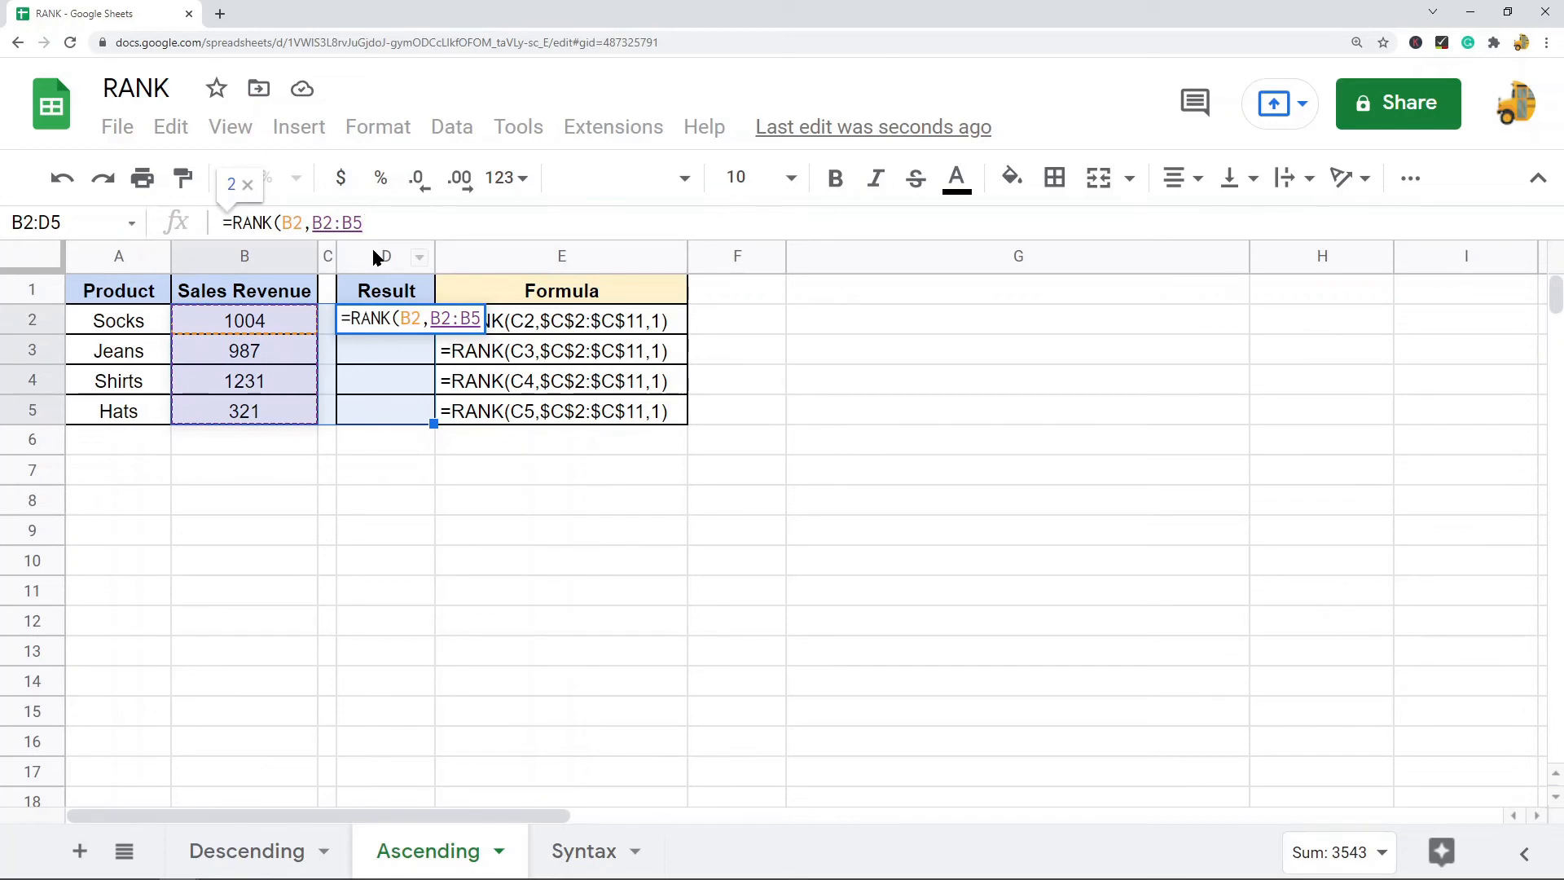
key(F4)
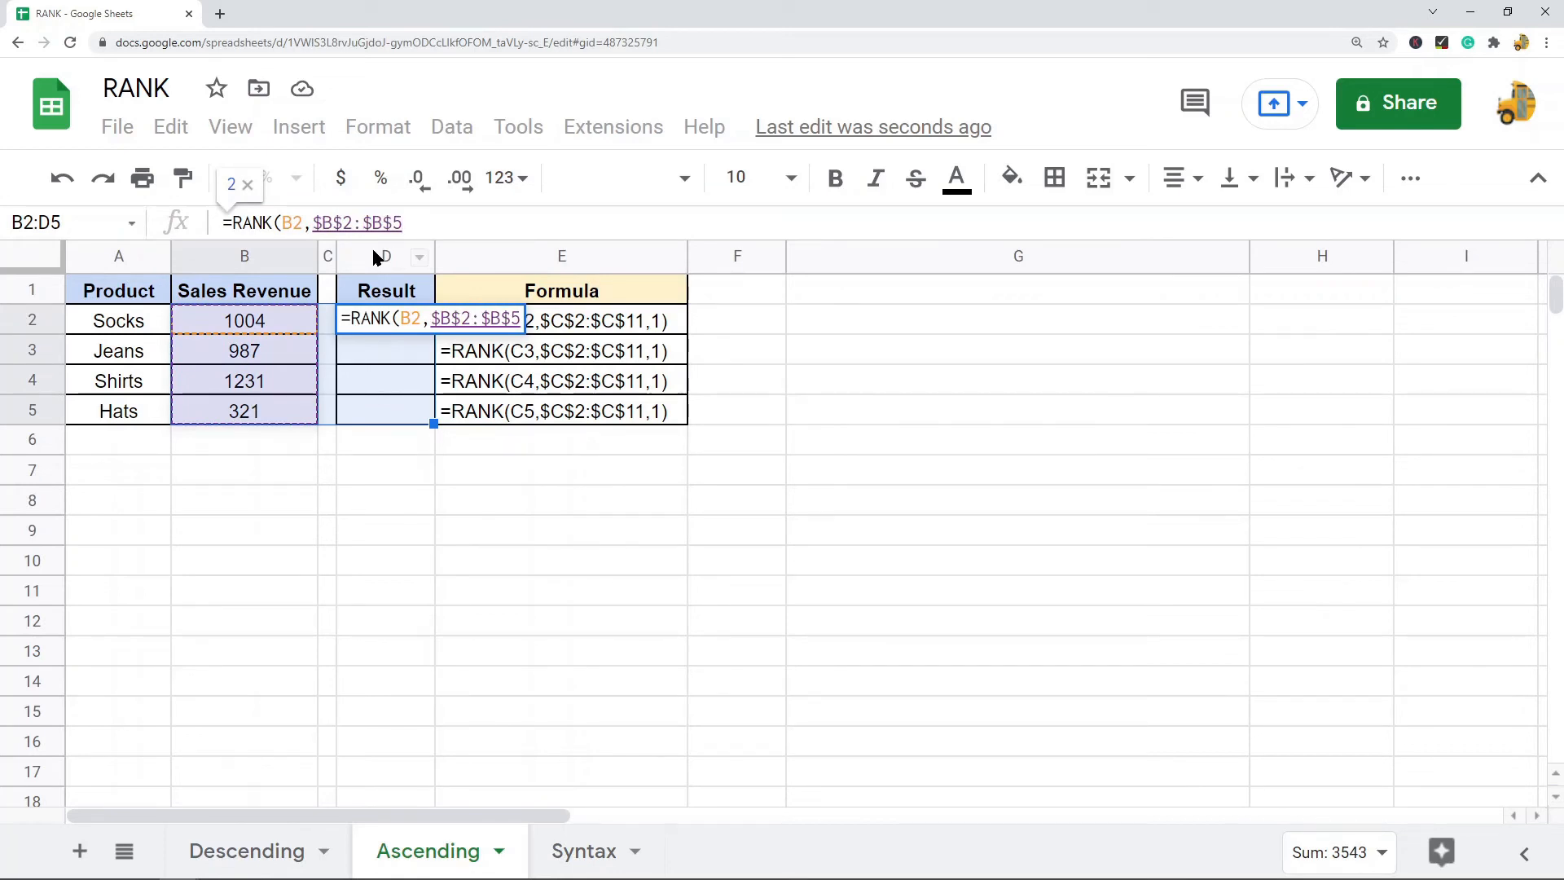
text(,)
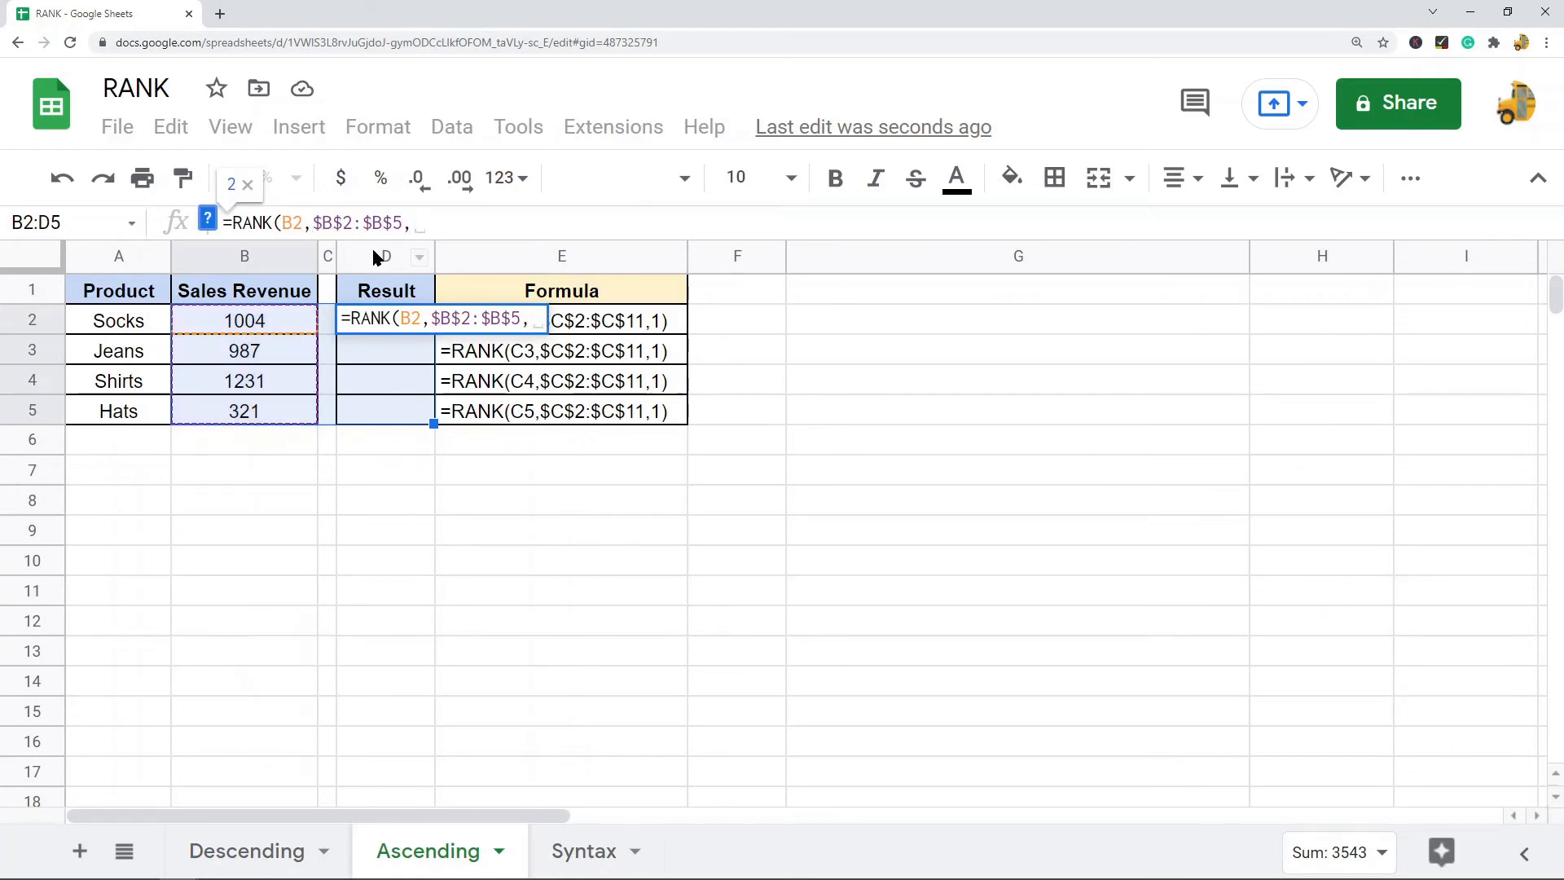
text(1))
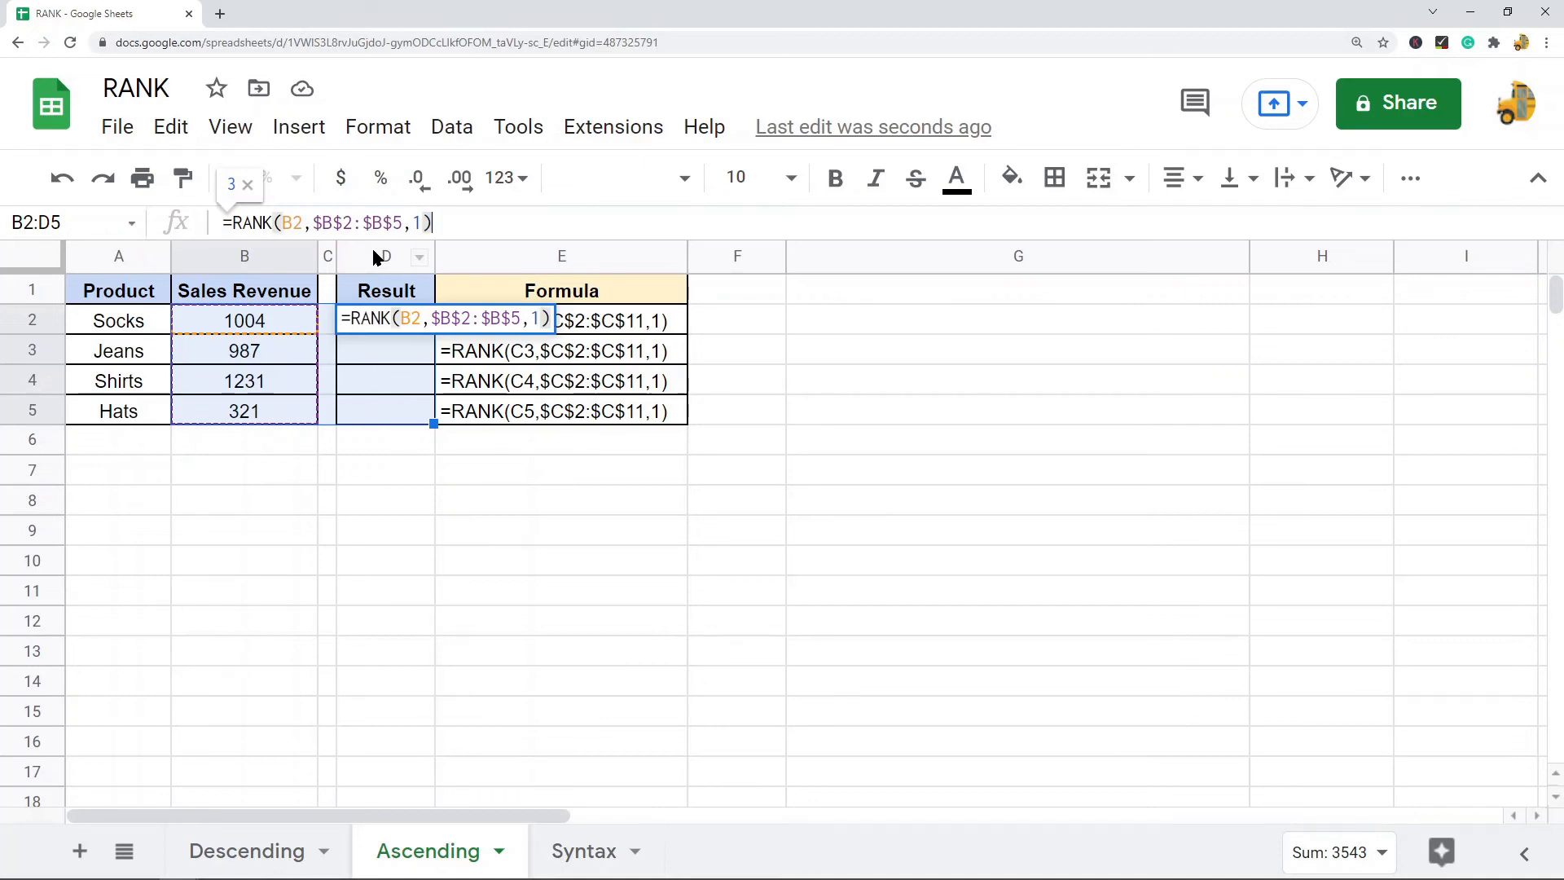
key(Return)
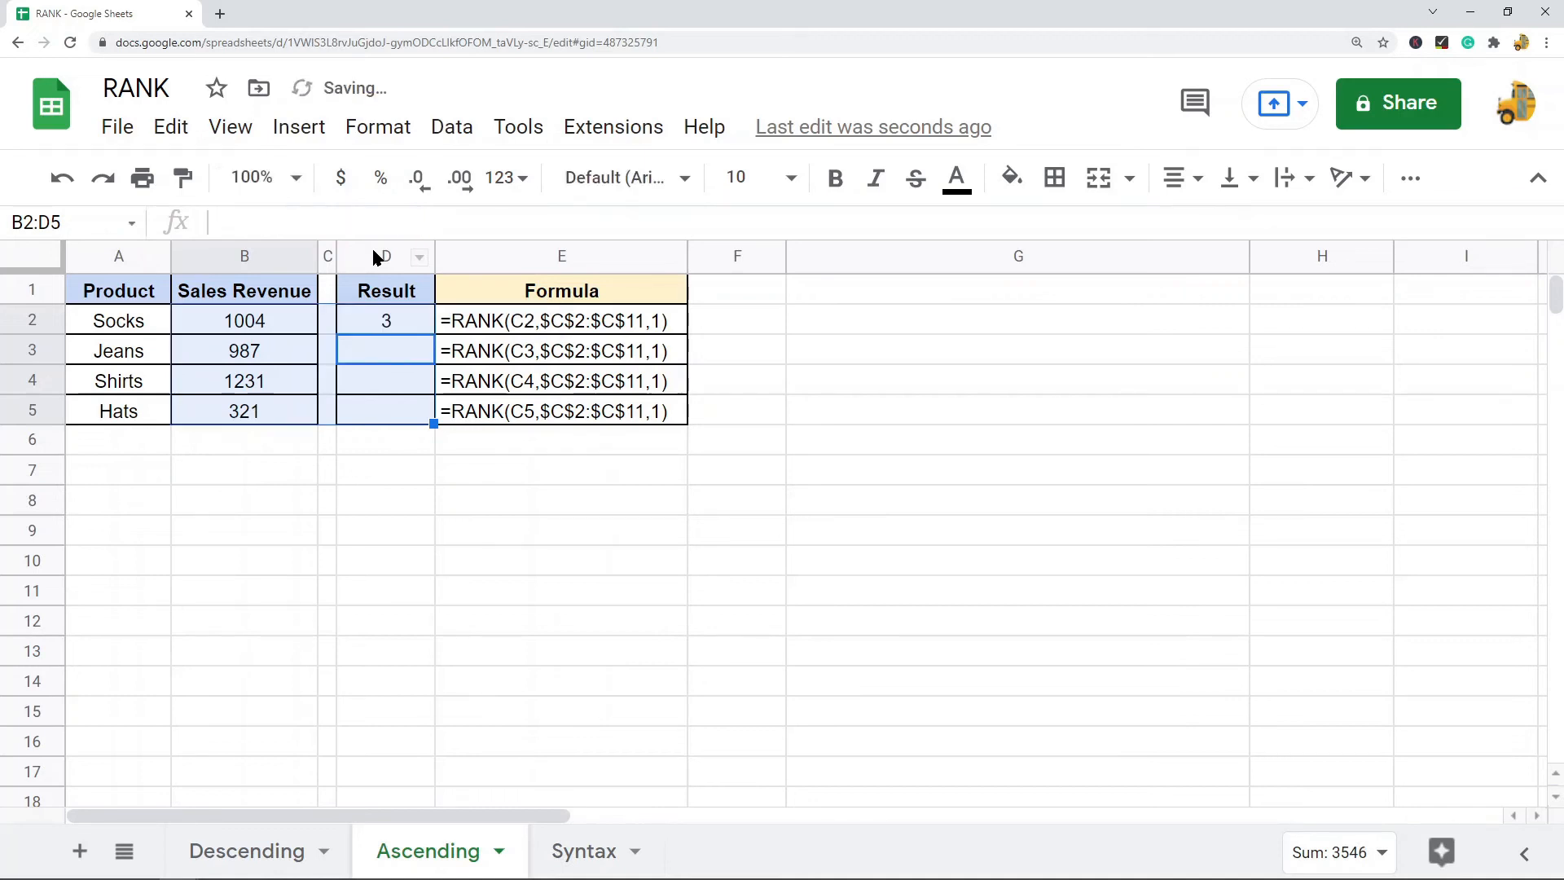
Step: Copy the ascending RANK formula from D2 into D3:D5
click(384, 319)
key(ctrl+c)
drag(387, 352, 272, 417)
key(ctrl+v)
Step: Compare each product's sales revenue with its ascending rank, row by row, for Hats, Jeans, Socks and Shirts
click(422, 527)
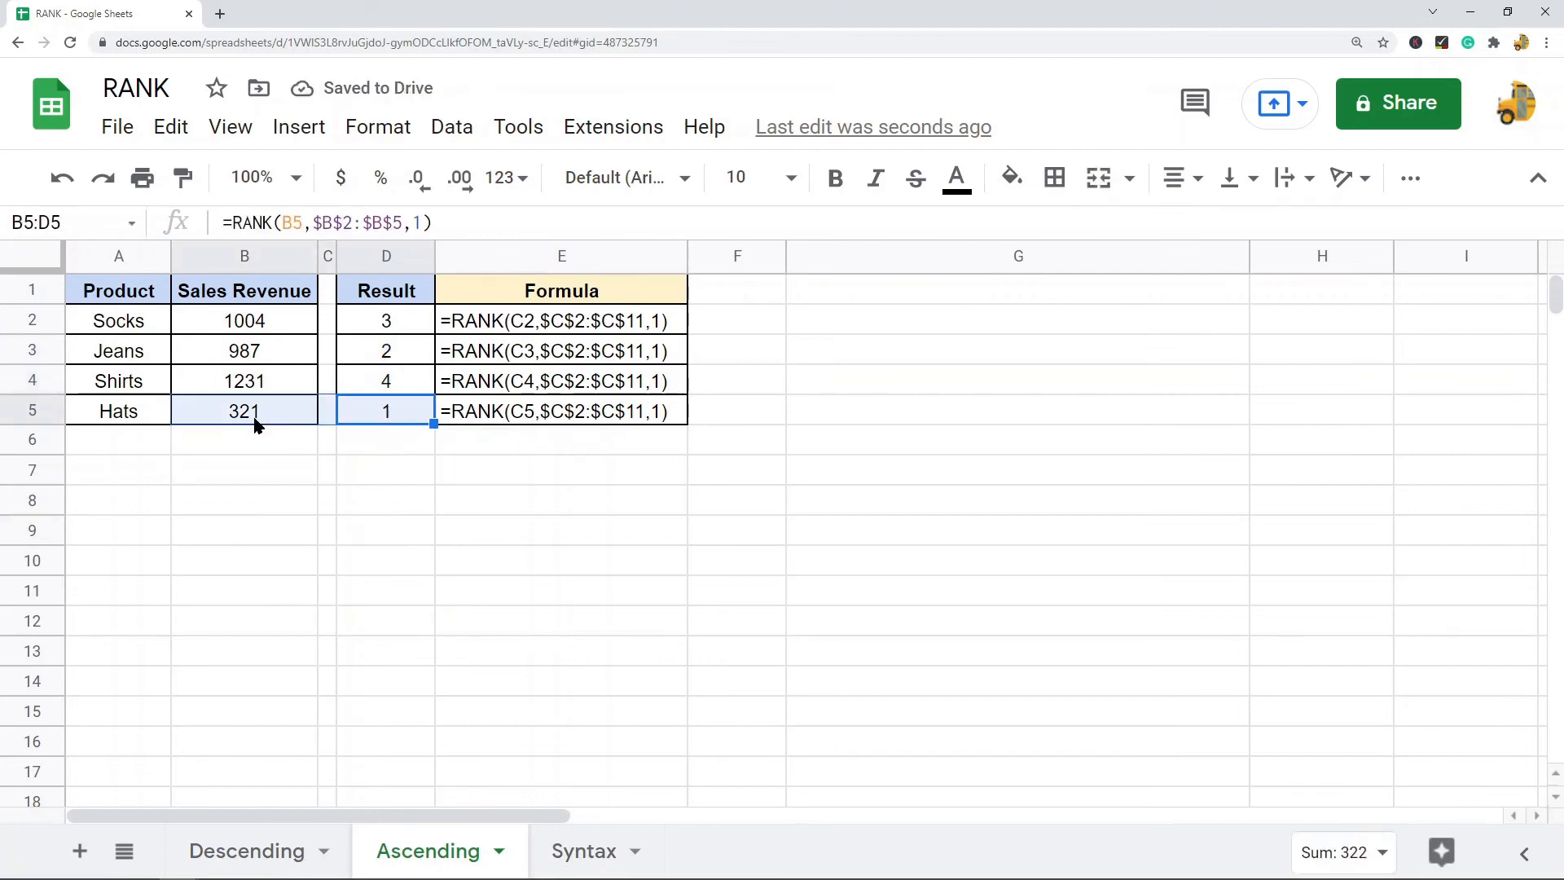
click(268, 358)
drag(268, 359, 367, 349)
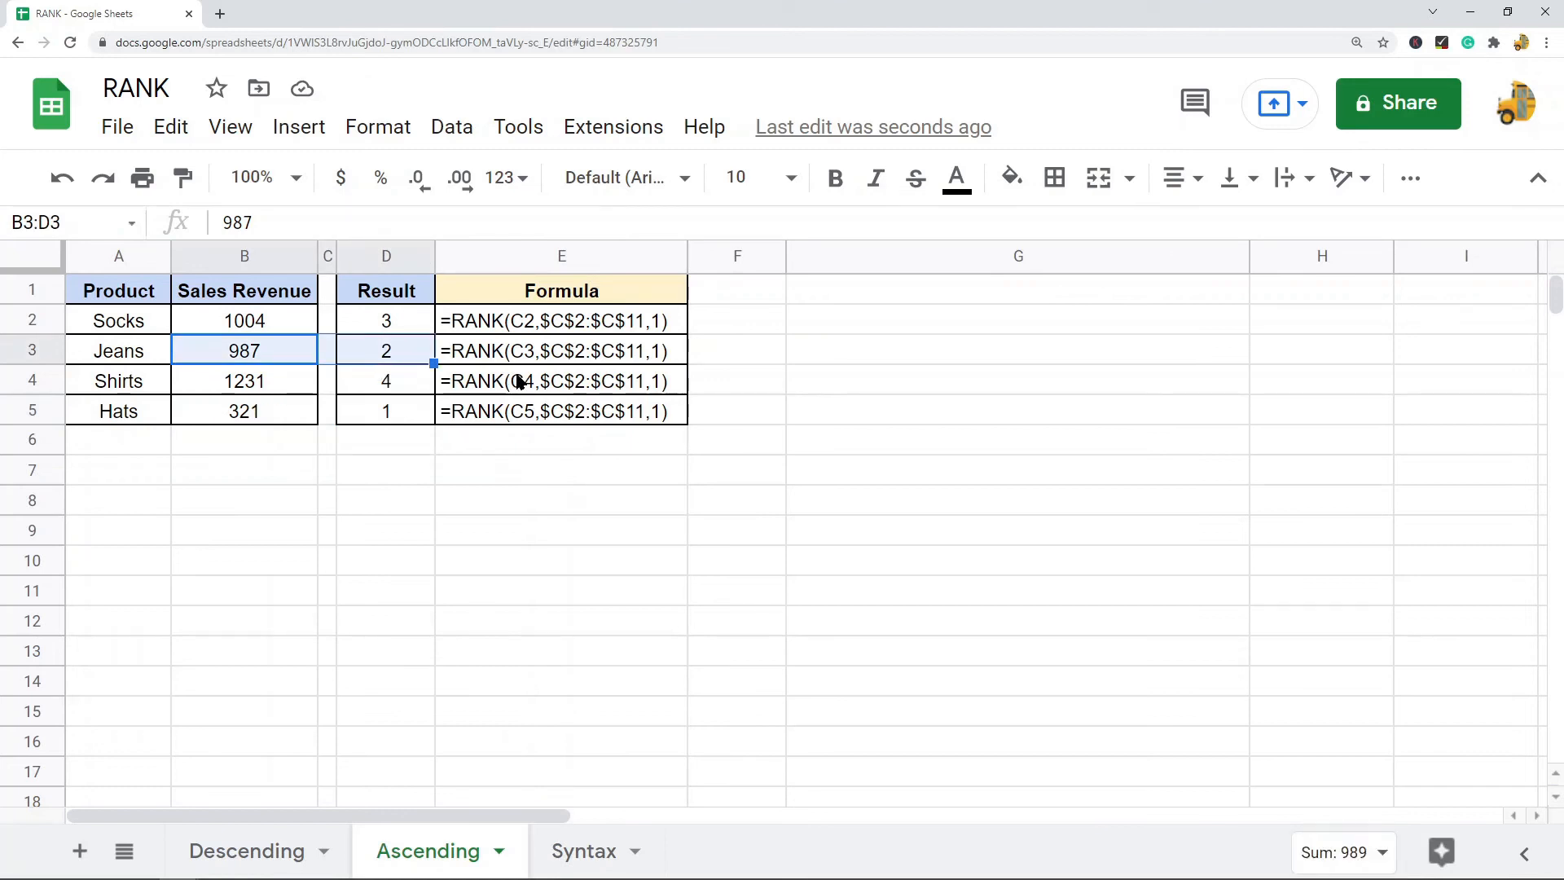
drag(283, 319, 406, 329)
drag(293, 380, 391, 381)
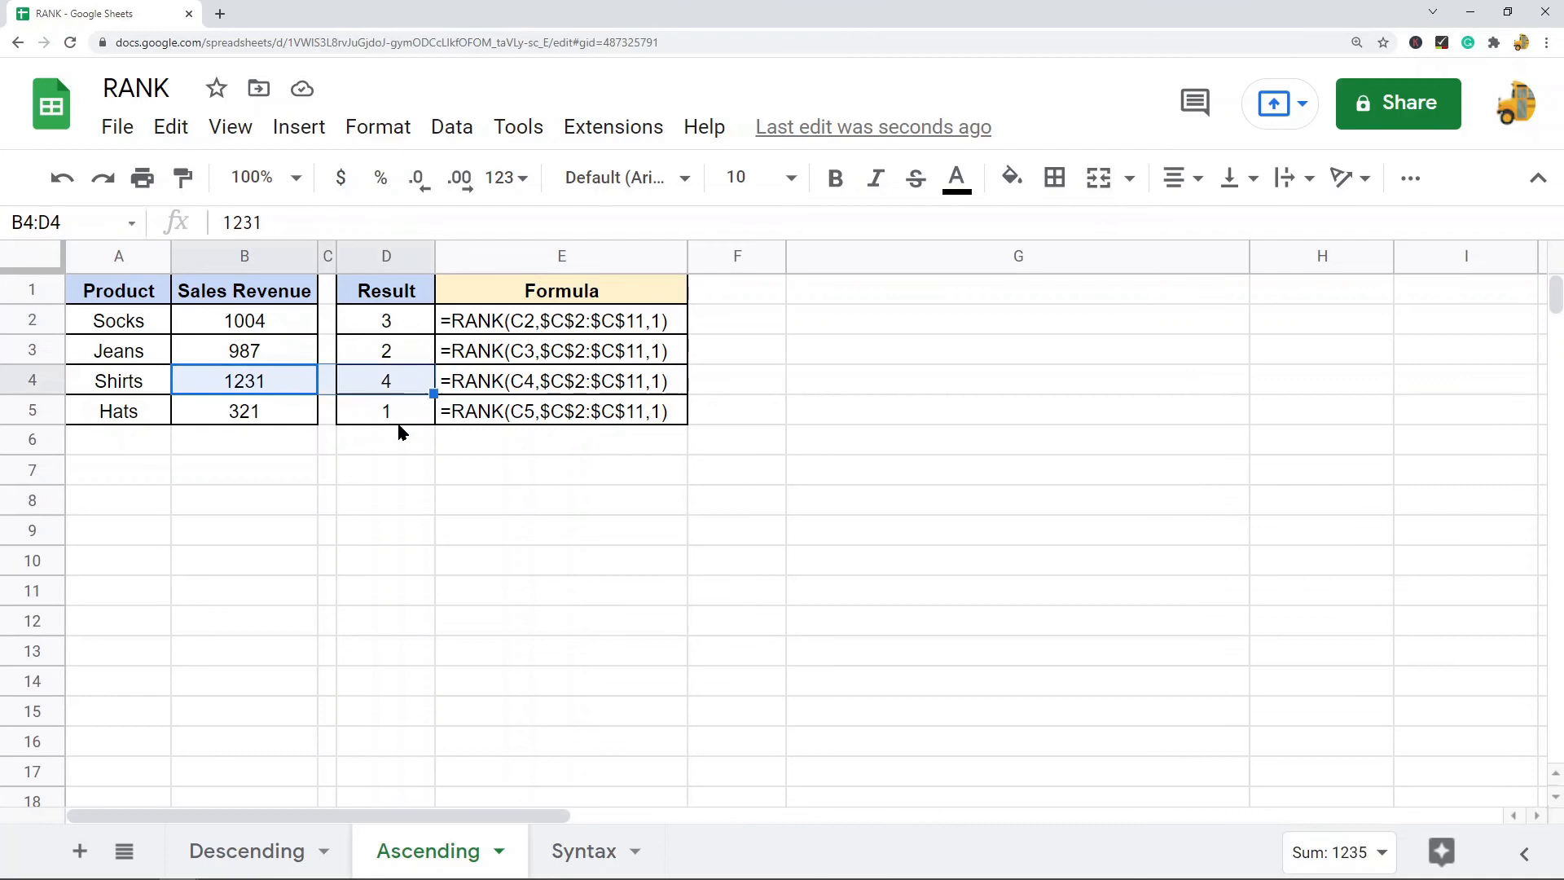